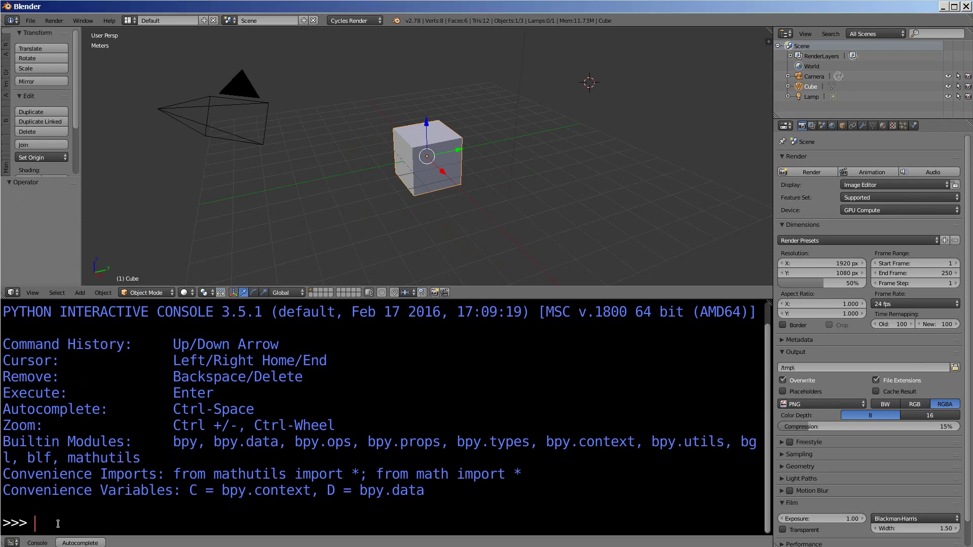
# Step: Autocomplete bpy. in the Python console to list app, context, data, ops, path, props, types, utils
pyautogui.moveTo(58, 523); pyautogui.dragTo(11, 522)
pyautogui.write('bpy')
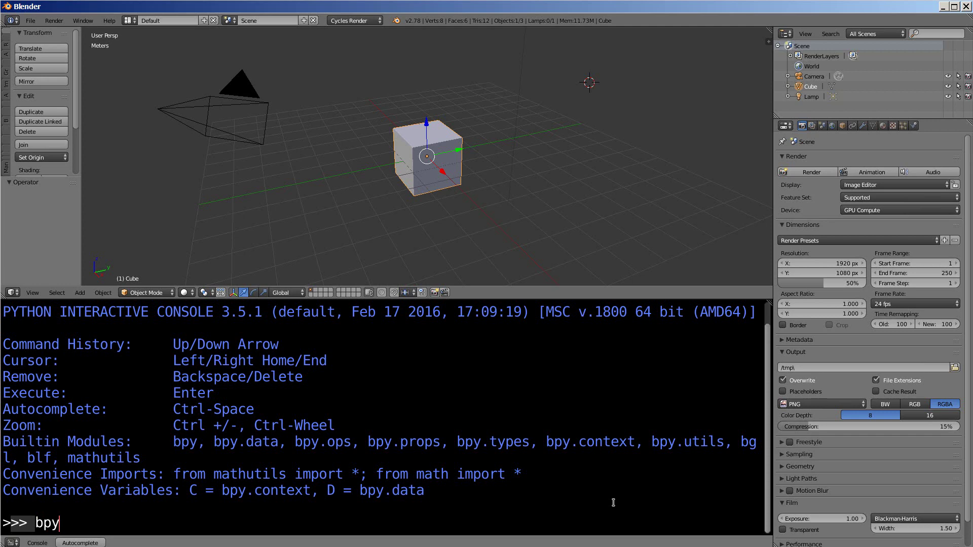
pyautogui.write('.')
pyautogui.hotkey('ctrl', 'space')
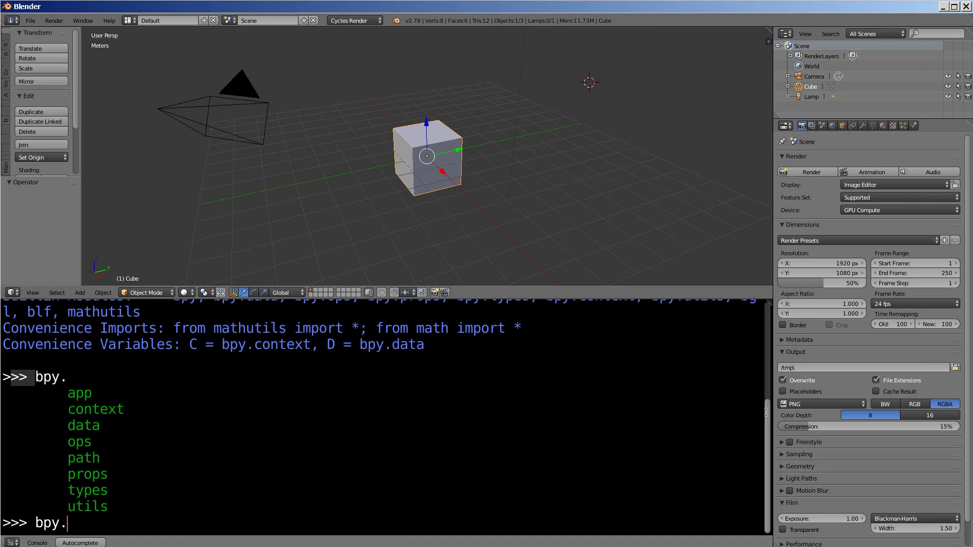
pyautogui.scroll(2, 398, 388)
pyautogui.scroll(1, 398, 388)
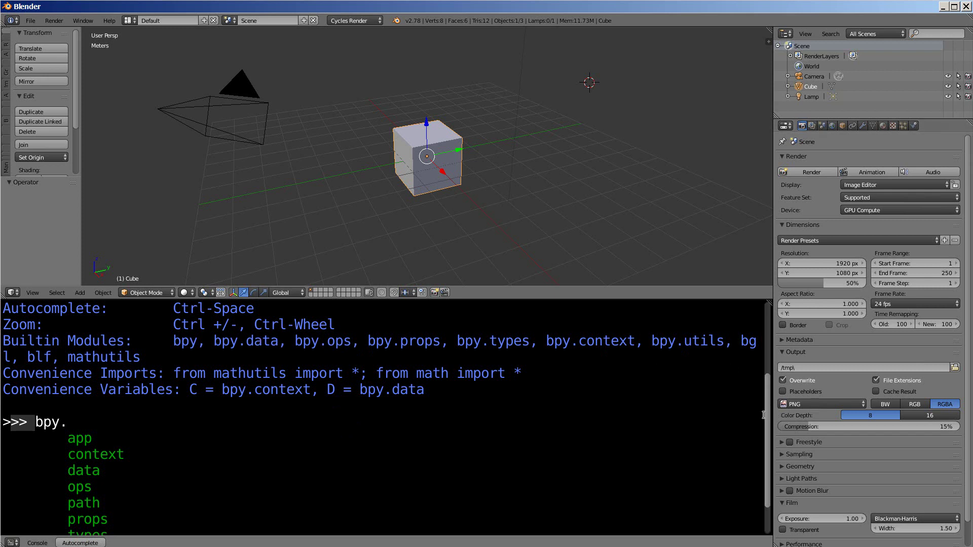
# Step: Autocomplete bpy.d to bpy.data and list all of bpy.data's members
pyautogui.scroll(-3, 767, 403)
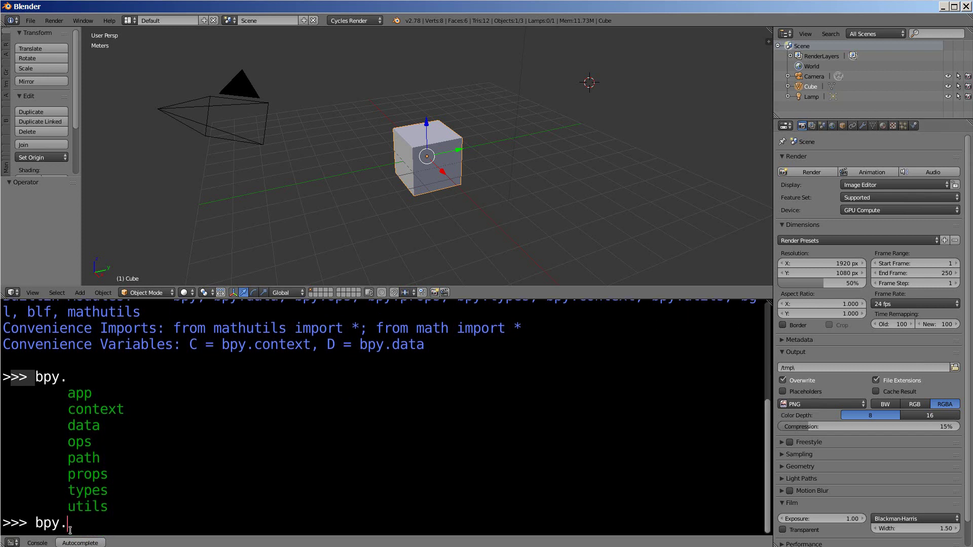
pyautogui.write('d')
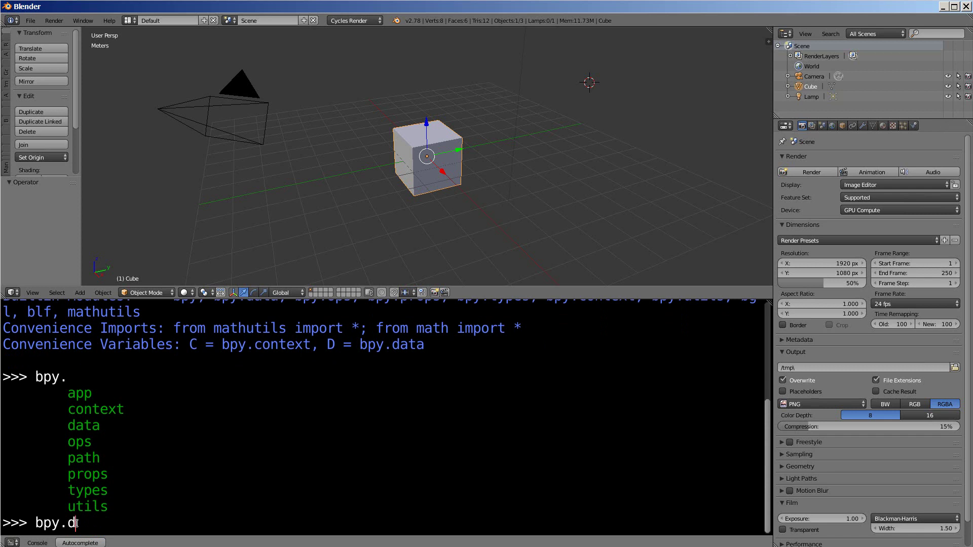
pyautogui.hotkey('ctrl', 'space')
pyautogui.write('.')
pyautogui.hotkey('ctrl', 'space')
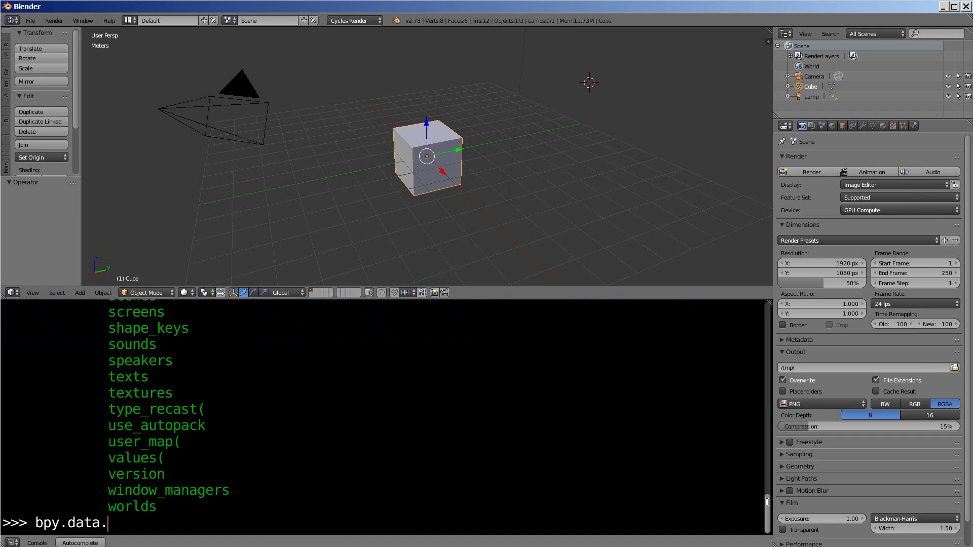
pyautogui.moveTo(766, 502); pyautogui.dragTo(766, 463)
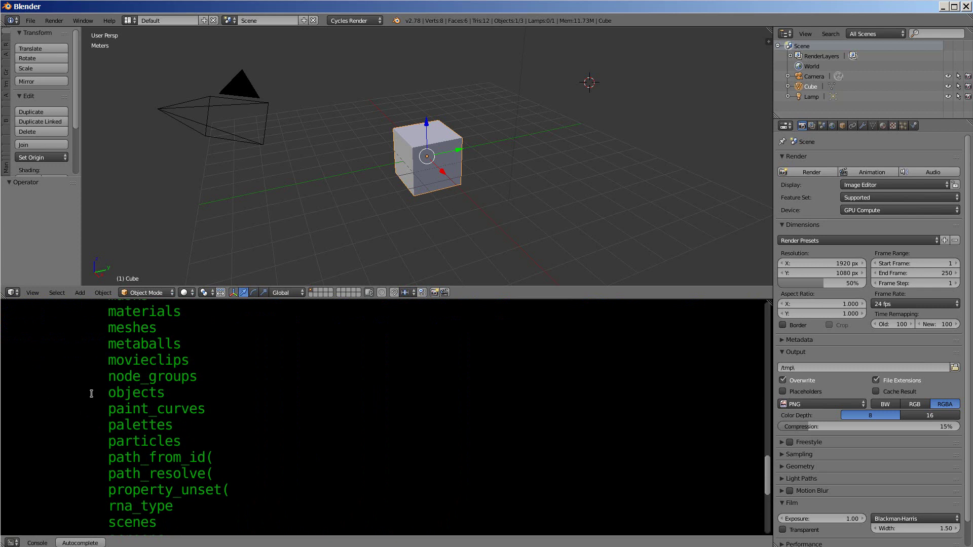
# Step: Run bpy.data.objects, which returns a collection of 3 objects
pyautogui.moveTo(91, 394); pyautogui.dragTo(196, 396)
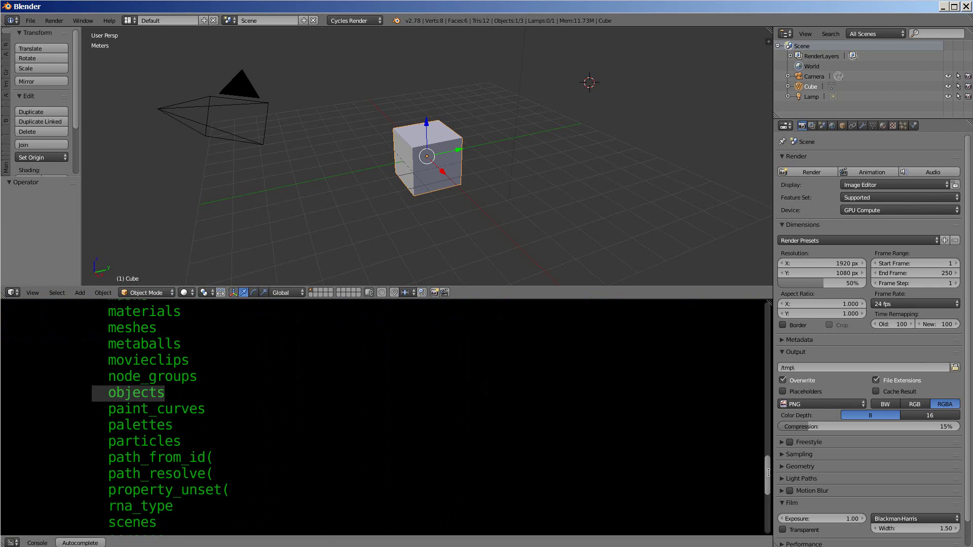
pyautogui.scroll(-5, 768, 468)
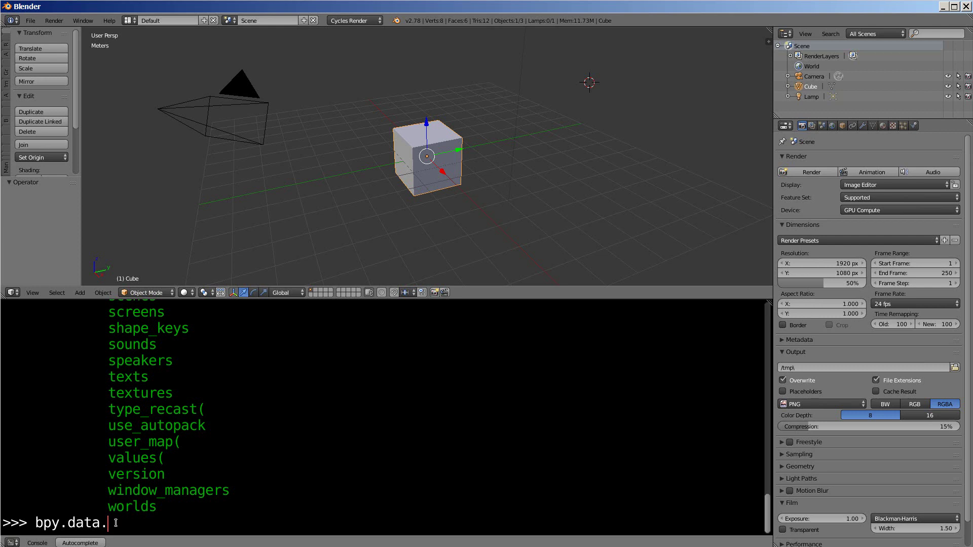
pyautogui.write('o')
pyautogui.write('bjects')
pyautogui.press('Return')
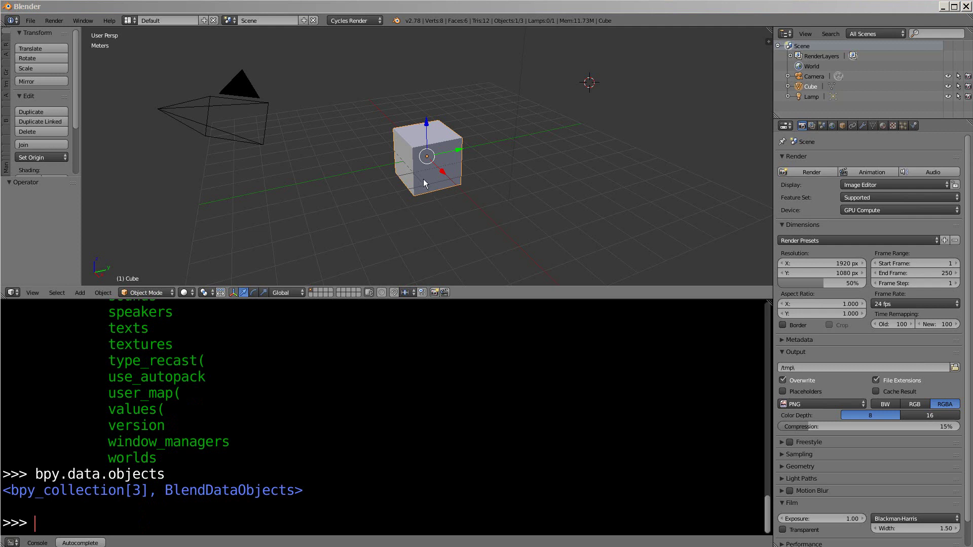
# Step: Add a torus mesh and re-run bpy.data.objects, now reporting 4 objects
pyautogui.rightClick(241, 92)
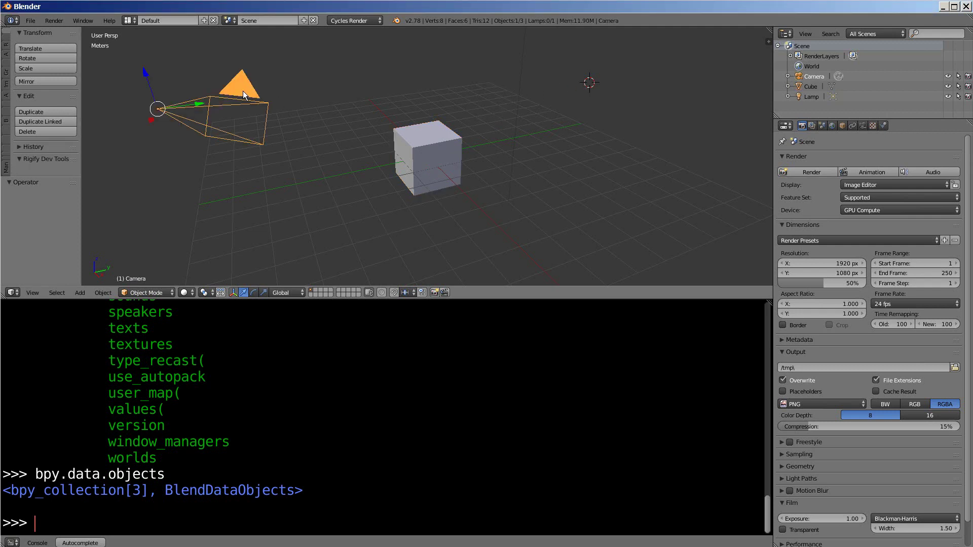
pyautogui.click(811, 86)
pyautogui.click(815, 96)
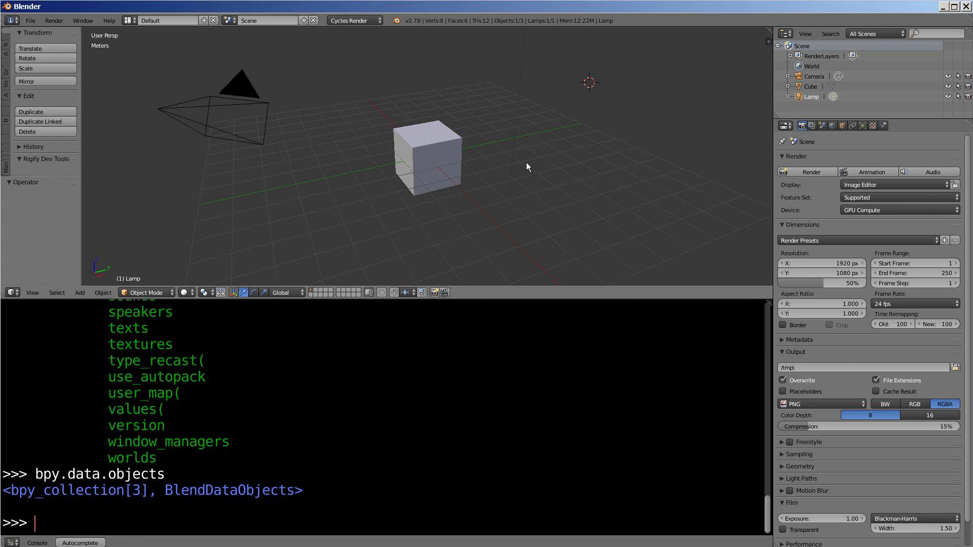
pyautogui.scroll(-3, 526, 164)
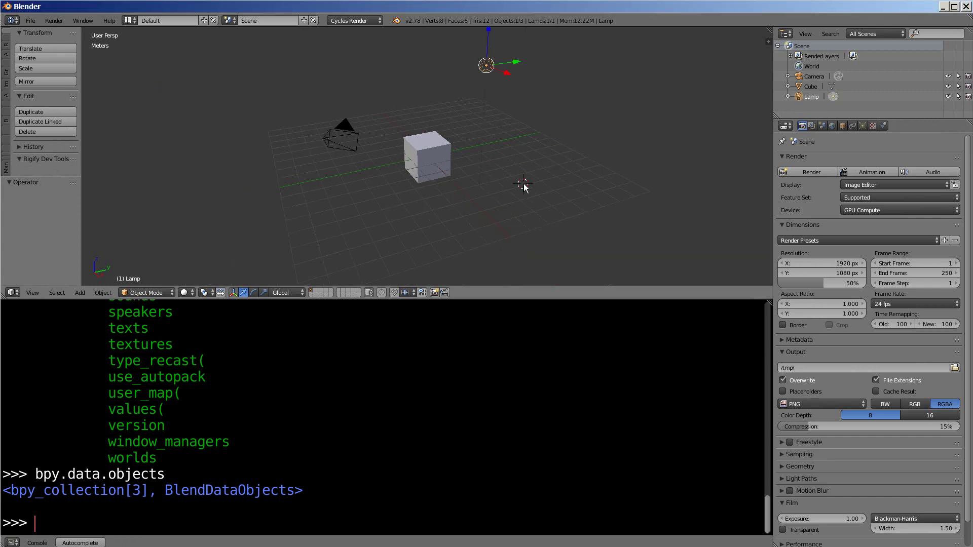
pyautogui.press('space')
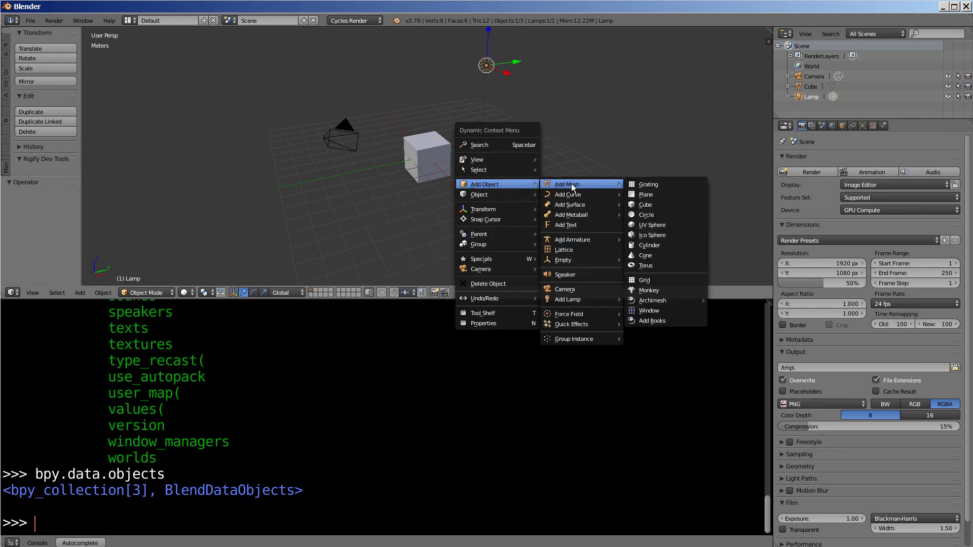
pyautogui.click(663, 267)
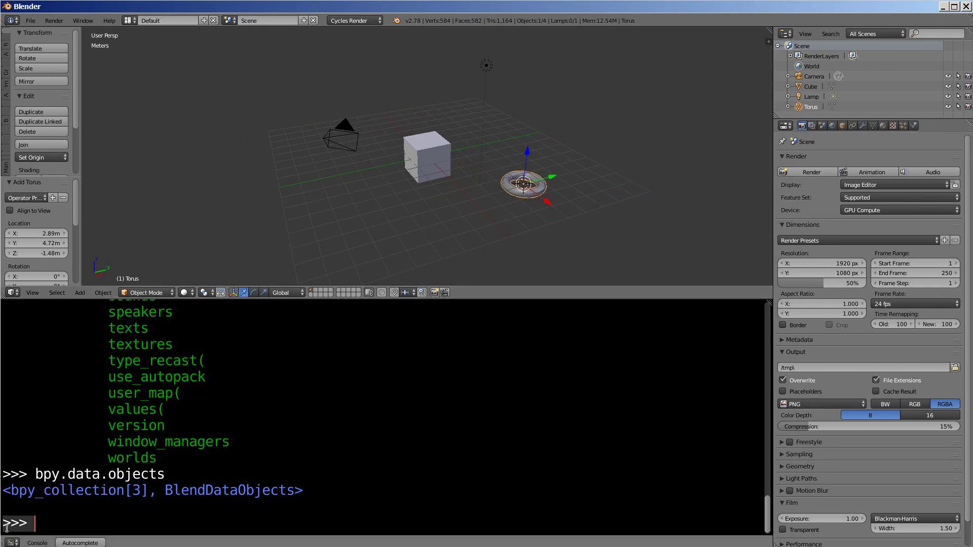
pyautogui.press('Up')
pyautogui.press('Return')
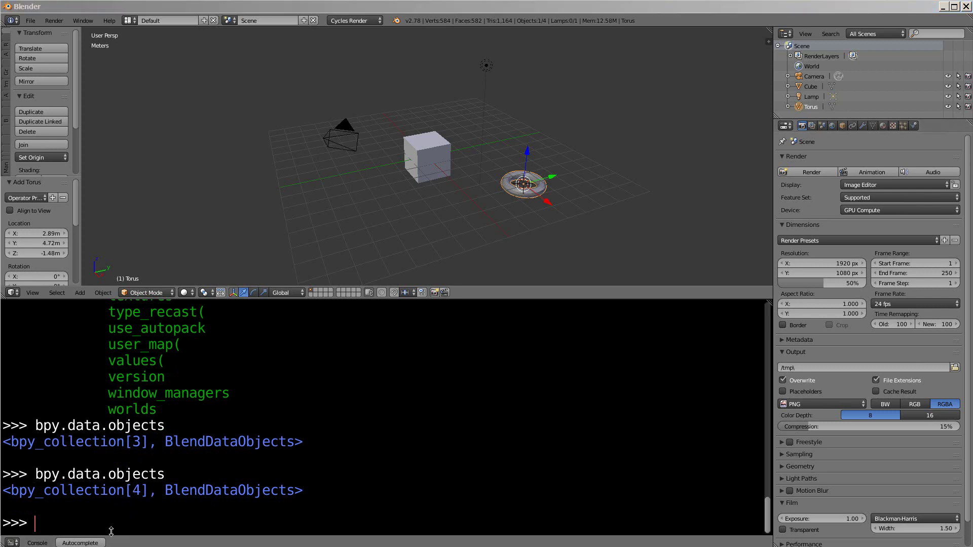
# Step: Make the camera active, confirm bpy.context.object returns Camera, and show its Object properties
pyautogui.moveTo(68, 475); pyautogui.dragTo(100, 474)
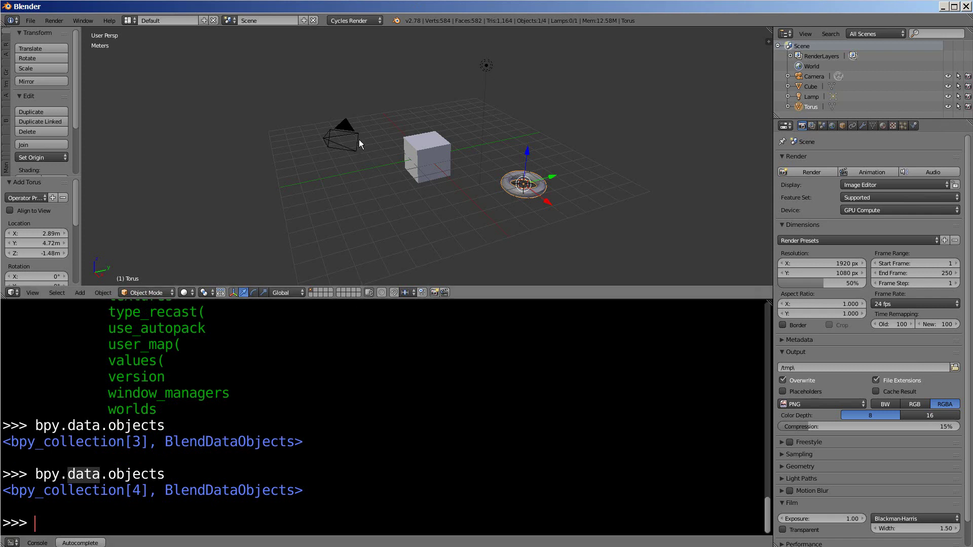
pyautogui.rightClick(347, 132)
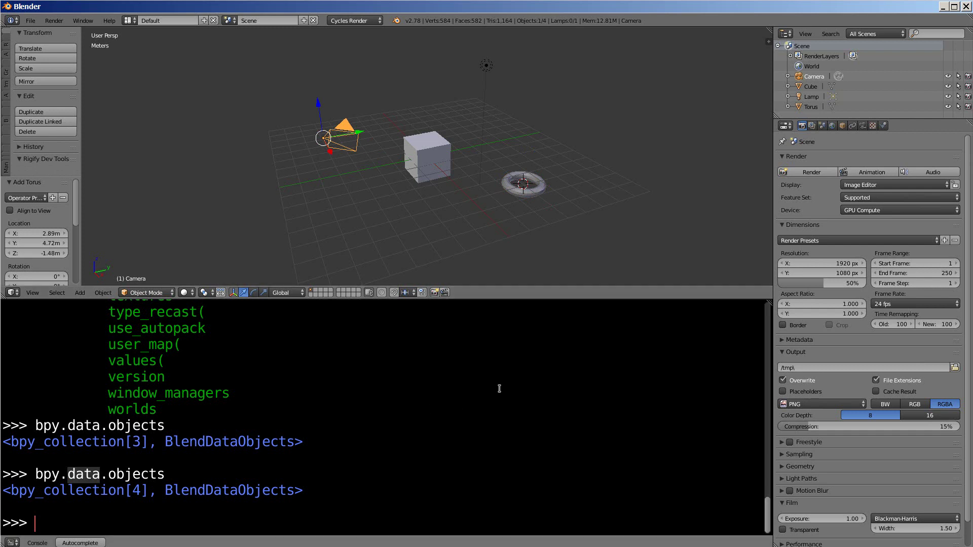
pyautogui.write('bp')
pyautogui.write('y.')
pyautogui.write('c')
pyautogui.hotkey('ctrl', 'space')
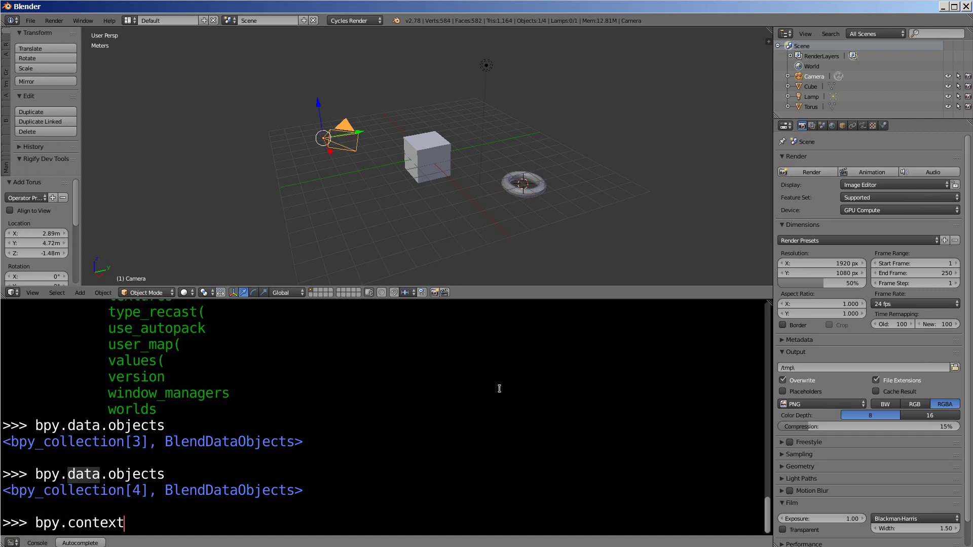
pyautogui.write('.')
pyautogui.write('o')
pyautogui.hotkey('ctrl', 'space')
pyautogui.press('Return')
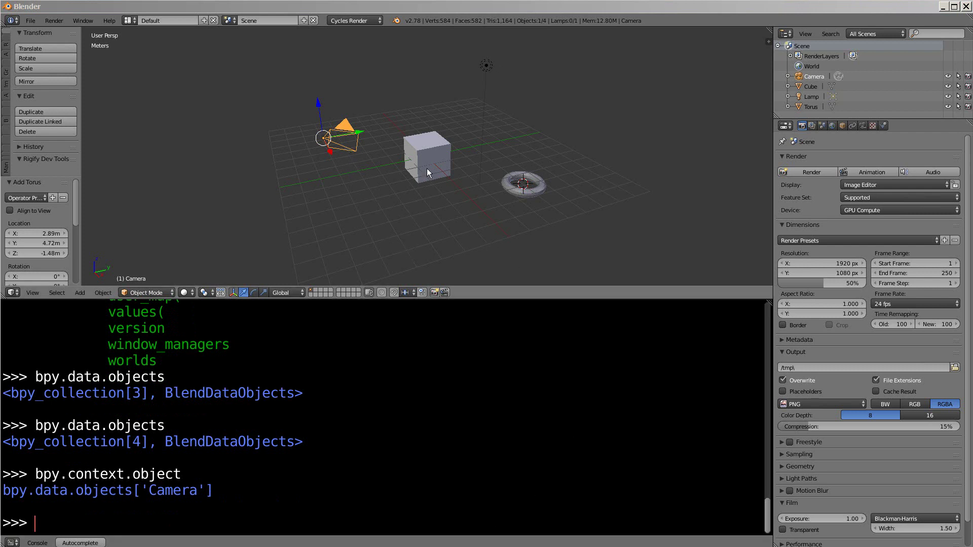
pyautogui.click(843, 125)
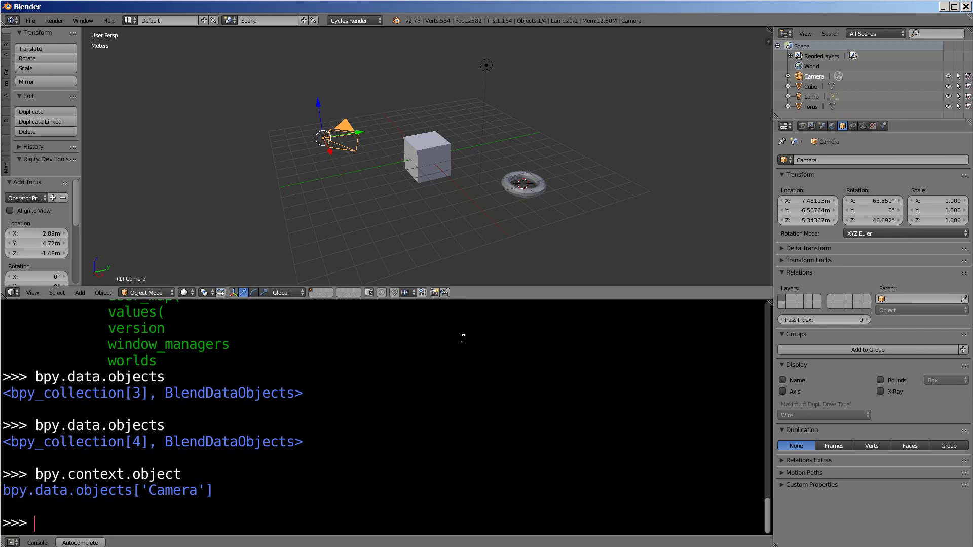
# Step: Print bpy.context.object.location, returning Vector((7.4811, -6.5076, 5.3437))
pyautogui.moveTo(42, 522); pyautogui.dragTo(11, 522)
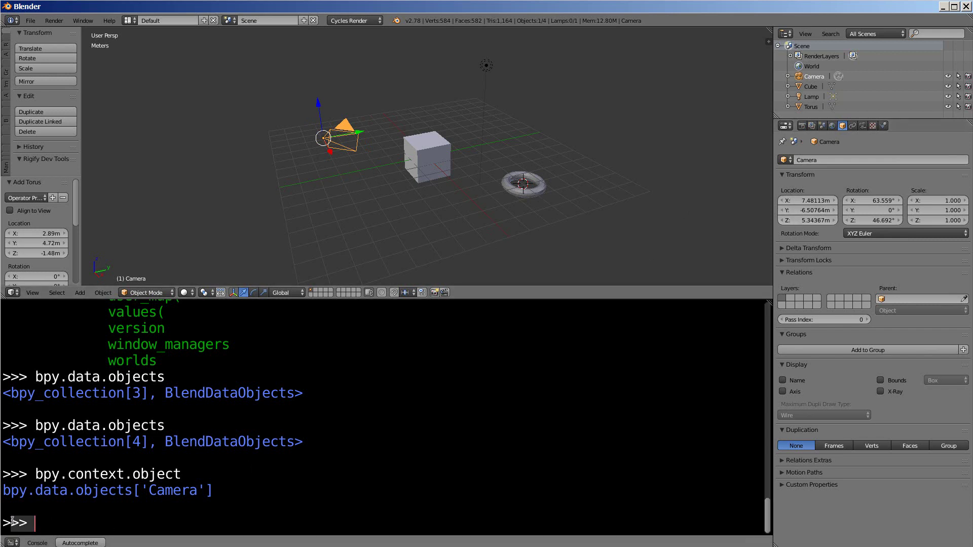
pyautogui.write('b')
pyautogui.write('py')
pyautogui.write('.con')
pyautogui.write('text.')
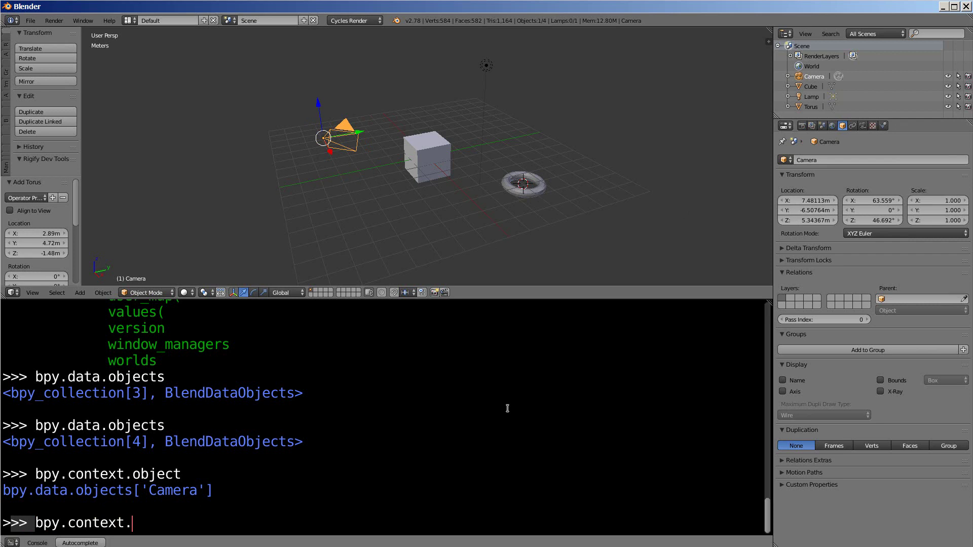
pyautogui.write('o')
pyautogui.write('bject.')
pyautogui.write('lo')
pyautogui.hotkey('ctrl', 'space')
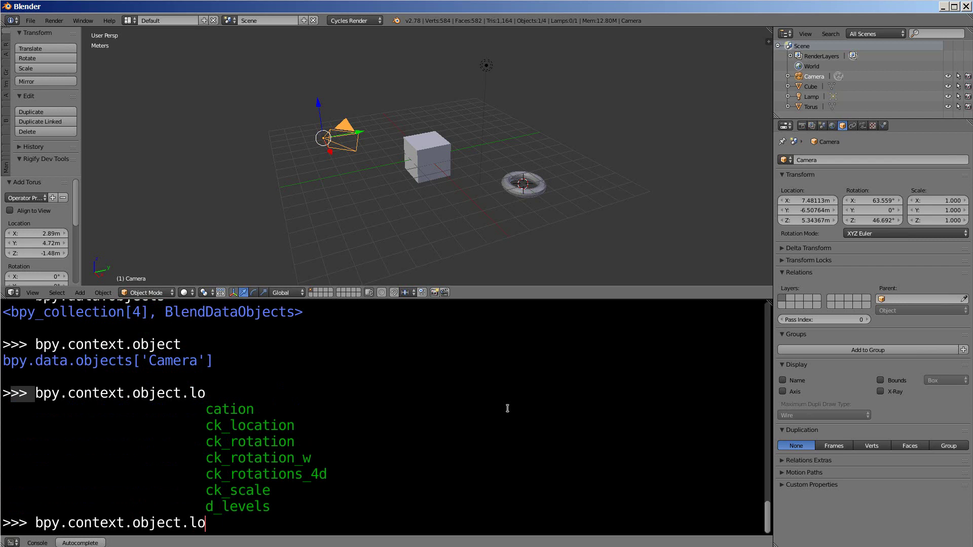
pyautogui.write('c')
pyautogui.hotkey('ctrl', 'space')
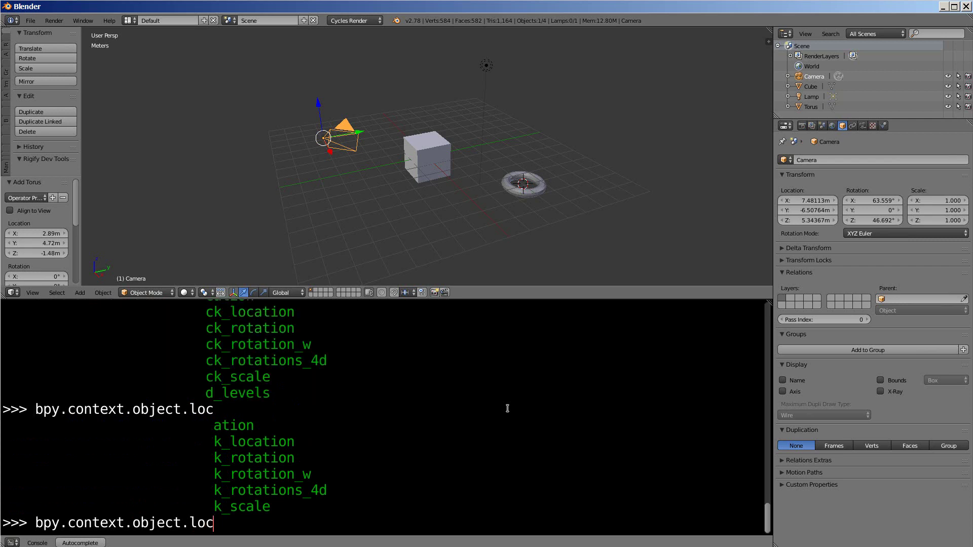
pyautogui.write('a')
pyautogui.hotkey('ctrl', 'space')
pyautogui.press('Return')
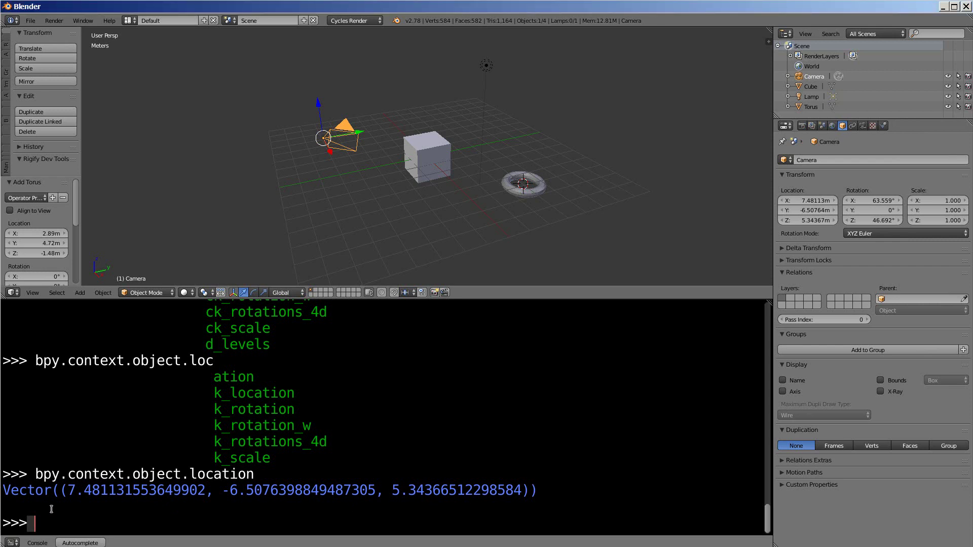
# Step: Print bpy.context.object.location.z, returning 5.34366512298584, then focus the new scene's console
pyautogui.press('Up')
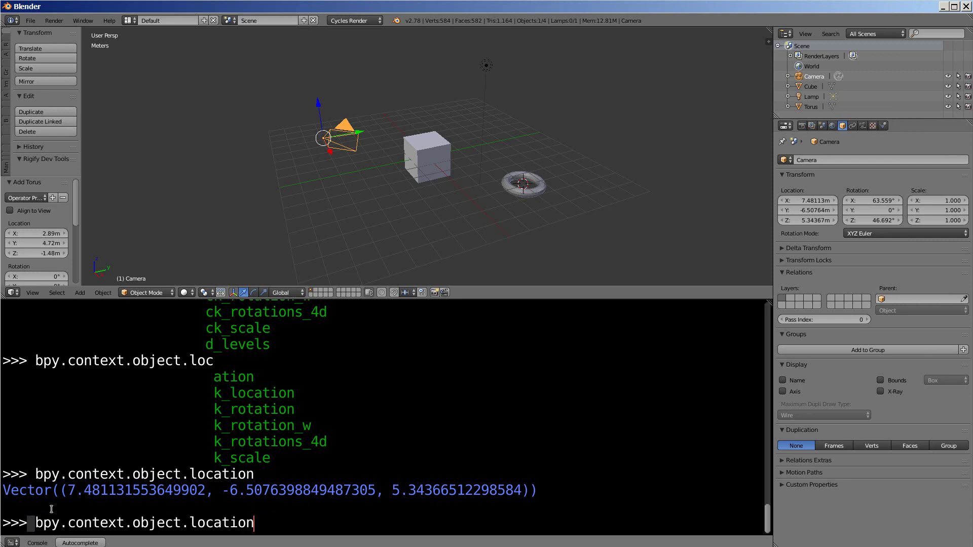
pyautogui.write('.')
pyautogui.write('z')
pyautogui.press('Return')
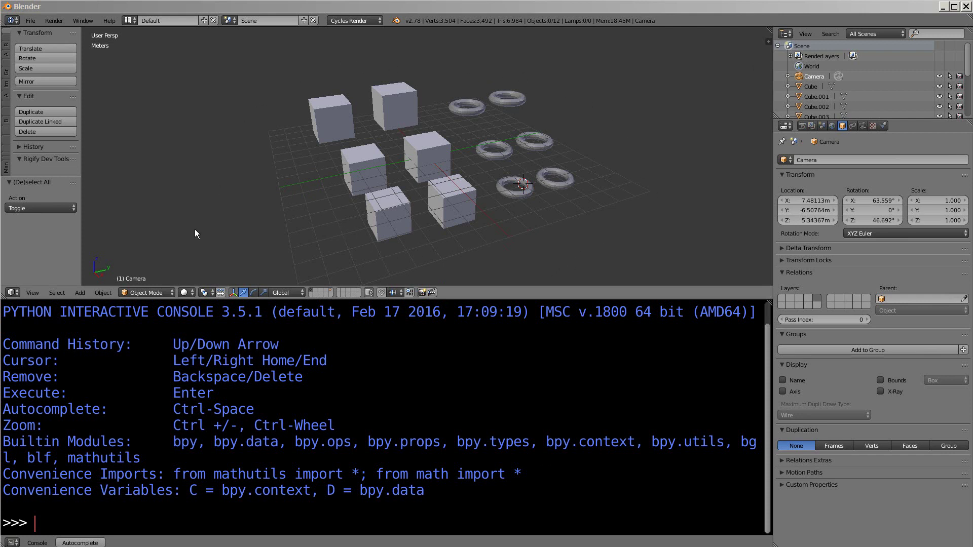
pyautogui.click(48, 524)
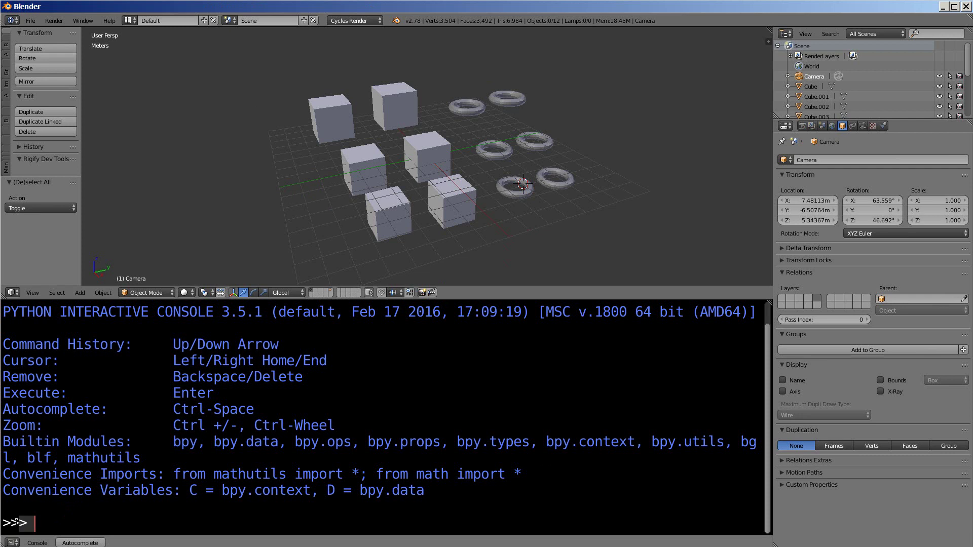
# Step: Run bpy.context.selected_objects, which returns an empty list
pyautogui.write('bpy.context.selected_objects')
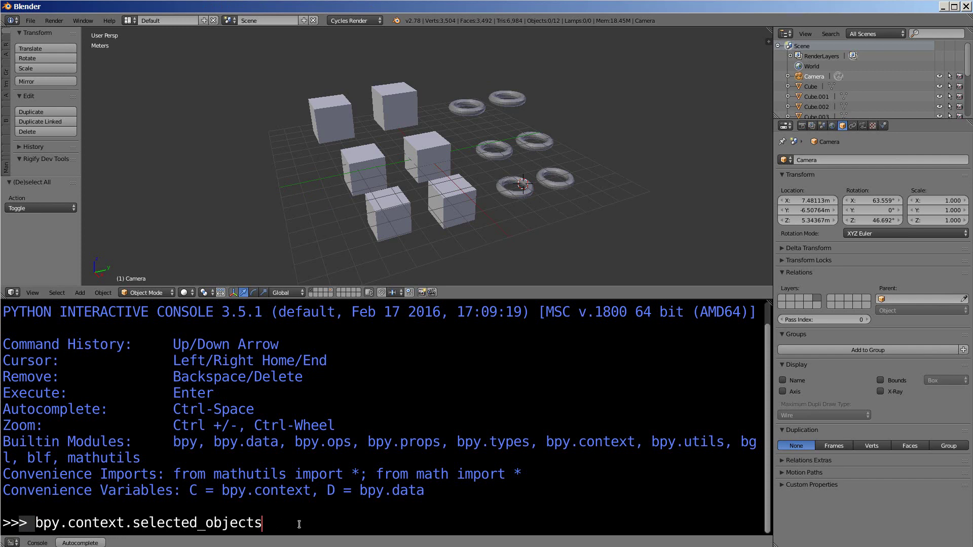
pyautogui.press('Return')
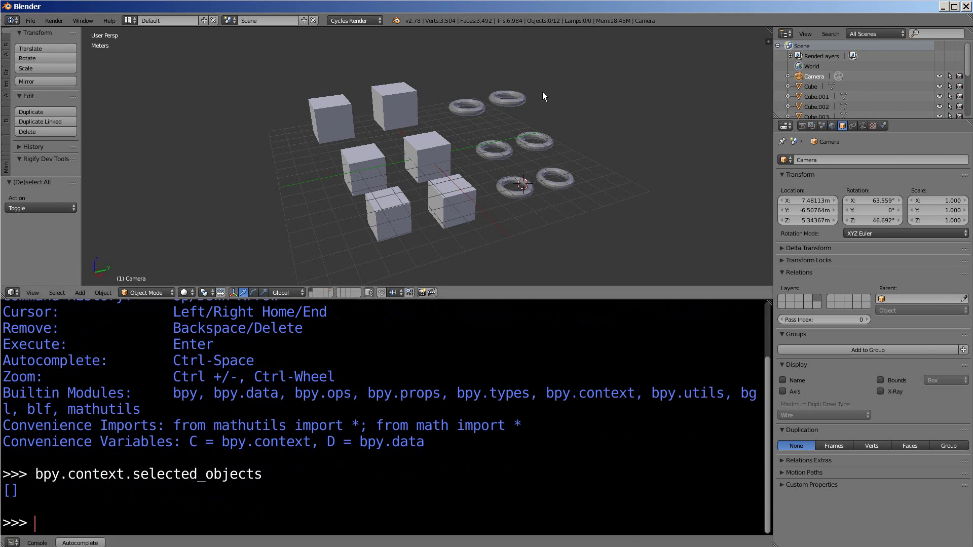
# Step: Circle-select three cubes and two tori in the 3D viewport
pyautogui.click(574, 232)
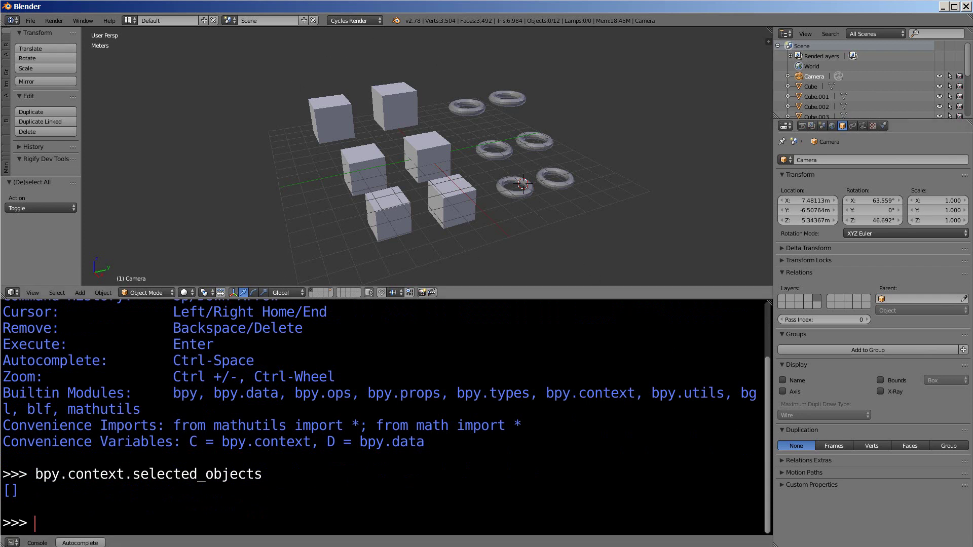
pyautogui.click(515, 225)
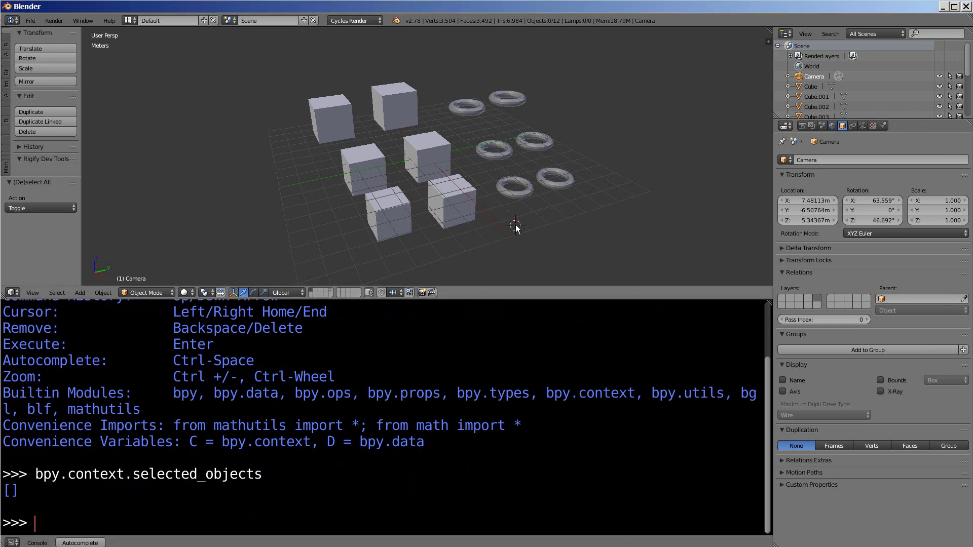
pyautogui.press('c')
pyautogui.moveTo(519, 210); pyautogui.dragTo(515, 191)
pyautogui.click(382, 216)
pyautogui.click(387, 115)
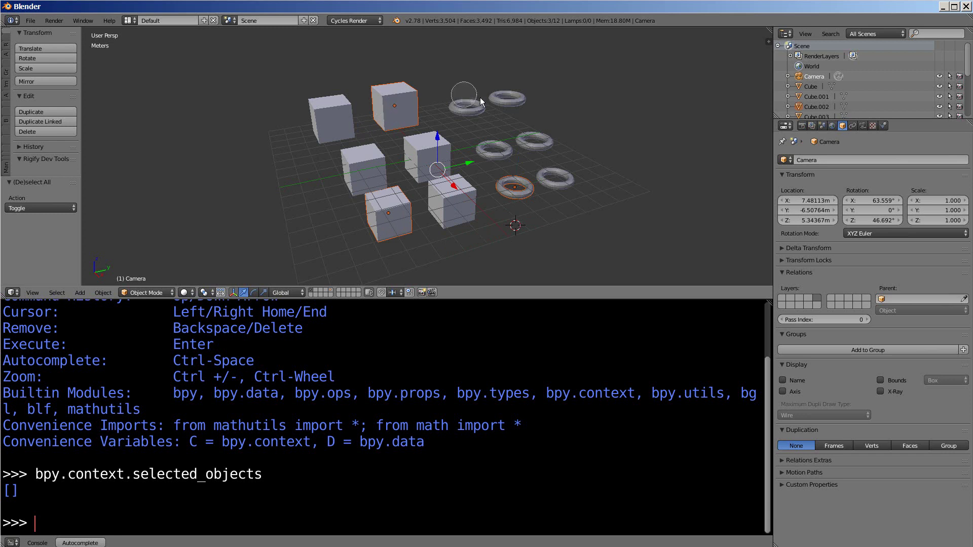
pyautogui.click(500, 96)
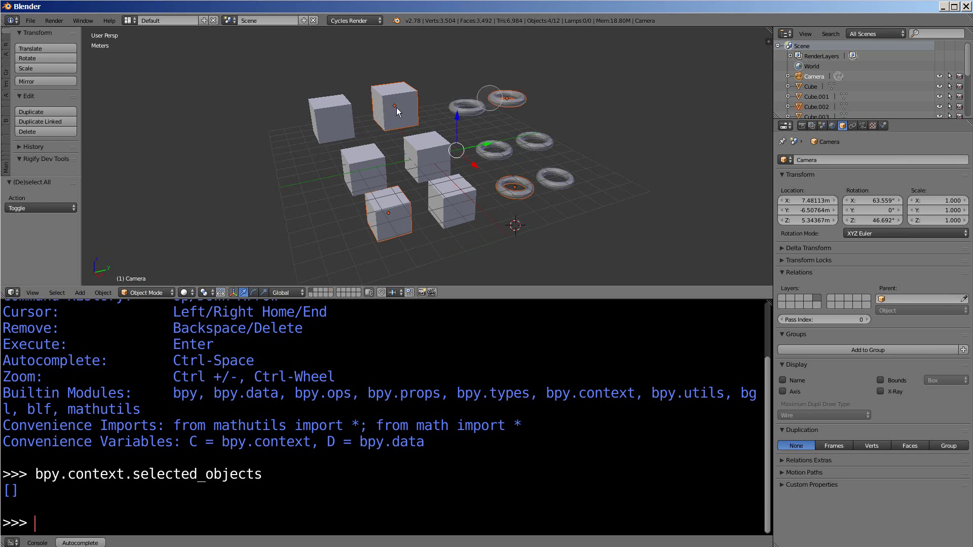
pyautogui.click(349, 154)
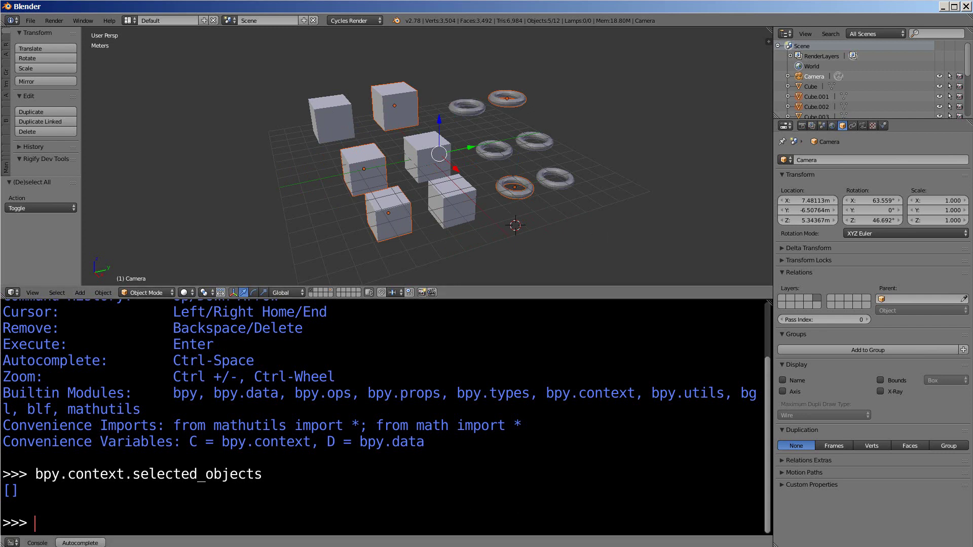
# Step: List the five selected objects and count them with len(bpy.context.selected_objects)
pyautogui.press('Up')
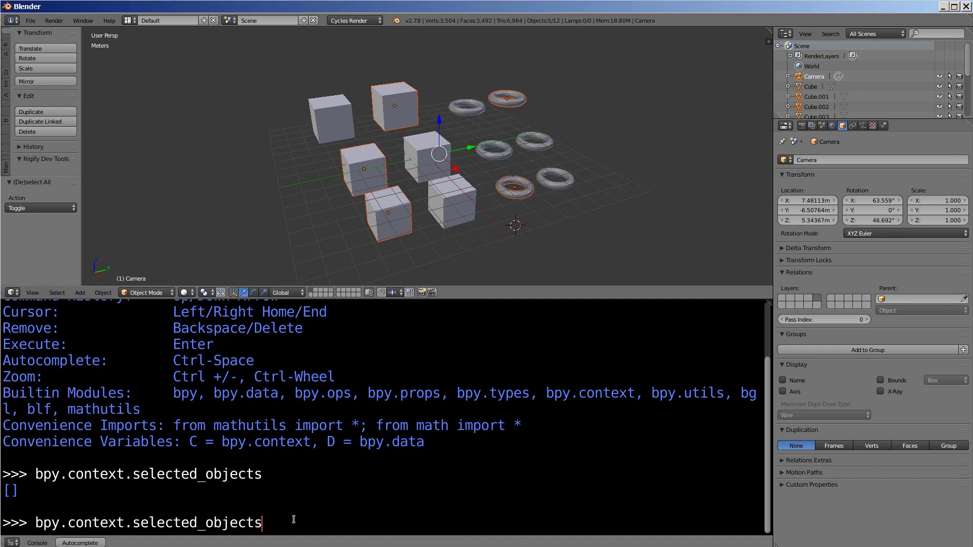
pyautogui.press('Return')
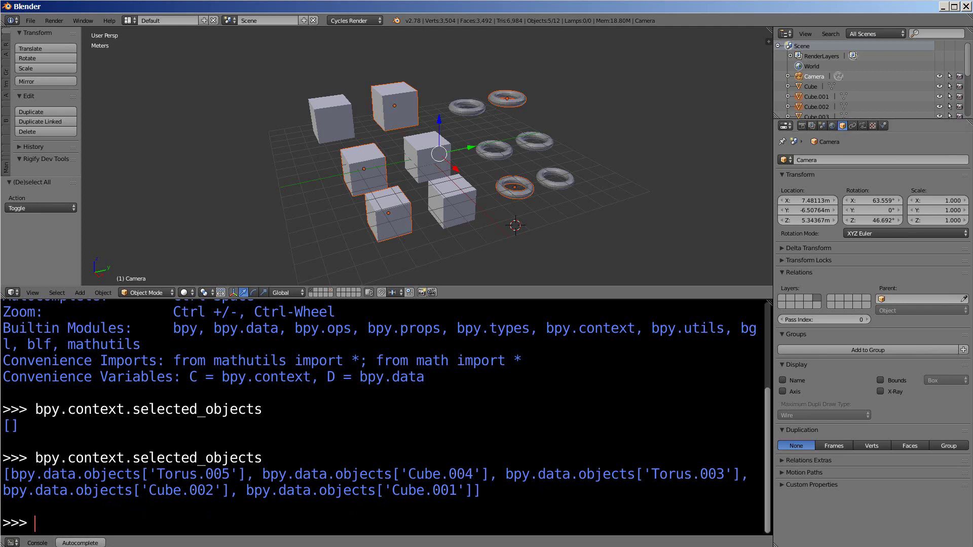
pyautogui.write('len(bpy.context.selected_objects)')
pyautogui.press('Return')
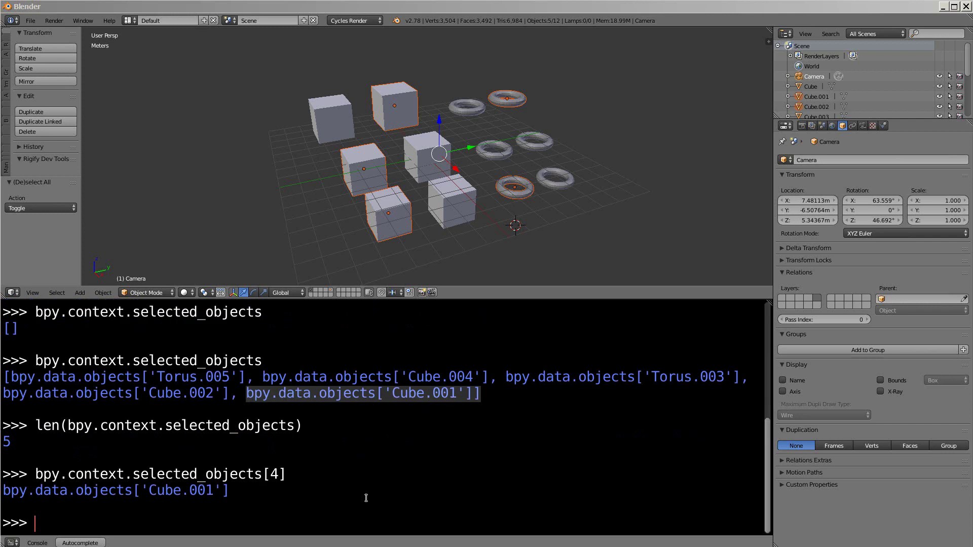
# Step: Look up selected objects by index, ending with bpy.context.selected_objects[0]
pyautogui.moveTo(291, 474); pyautogui.dragTo(36, 474)
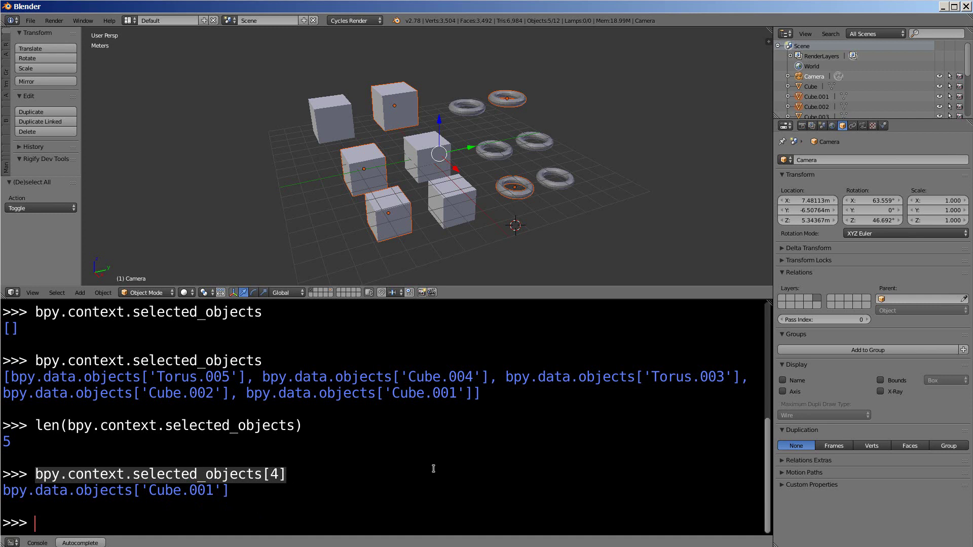
pyautogui.press('Up')
pyautogui.press('BackSpace')
pyautogui.press('BackSpace')
pyautogui.write('0]')
pyautogui.press('Return')
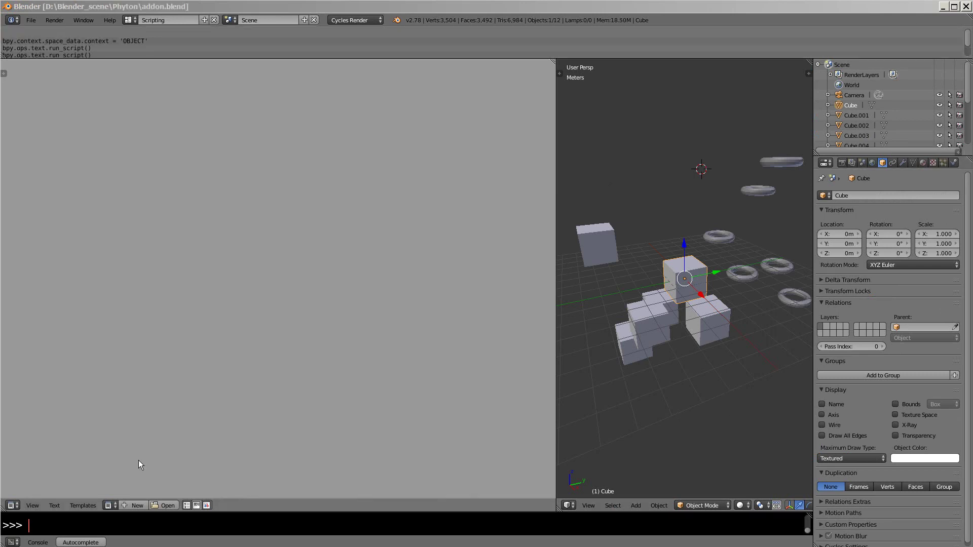
# Step: Write the Move X Axis bl_info in a new Addon_move text block and view it among Object add-ons
pyautogui.click(140, 507)
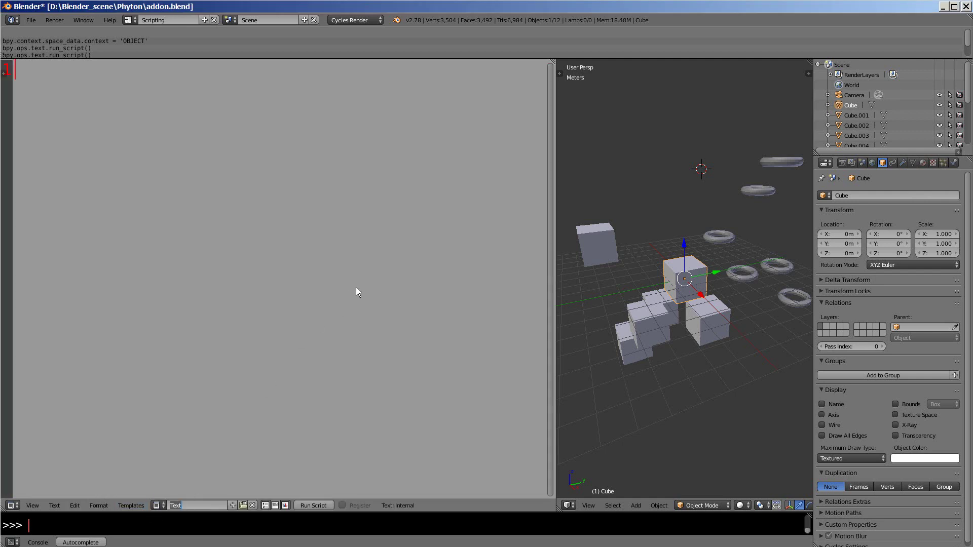
pyautogui.write('A')
pyautogui.write('ddon_move')
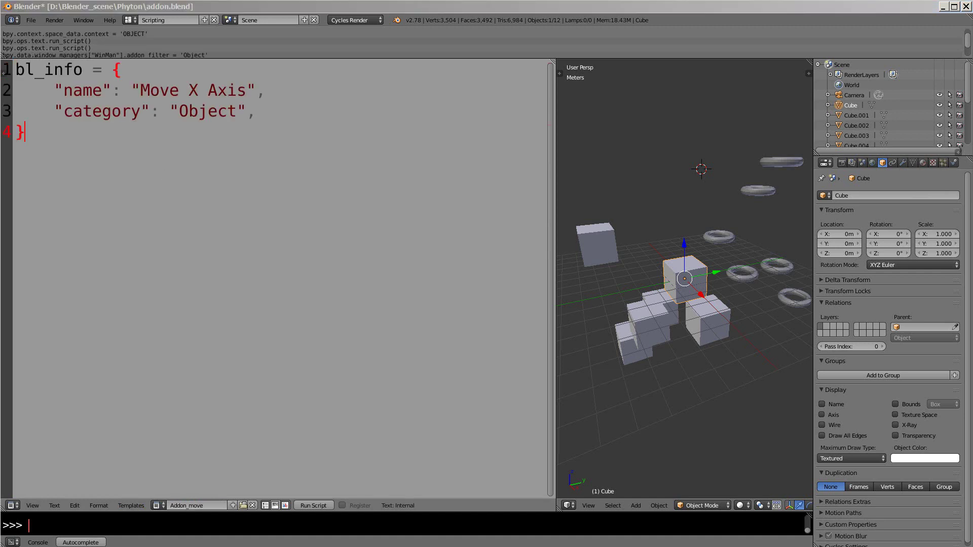
pyautogui.moveTo(15, 70)
pyautogui.mouseDown()
pyautogui.moveTo(150, 111)
pyautogui.moveTo(20, 132)
pyautogui.mouseUp()
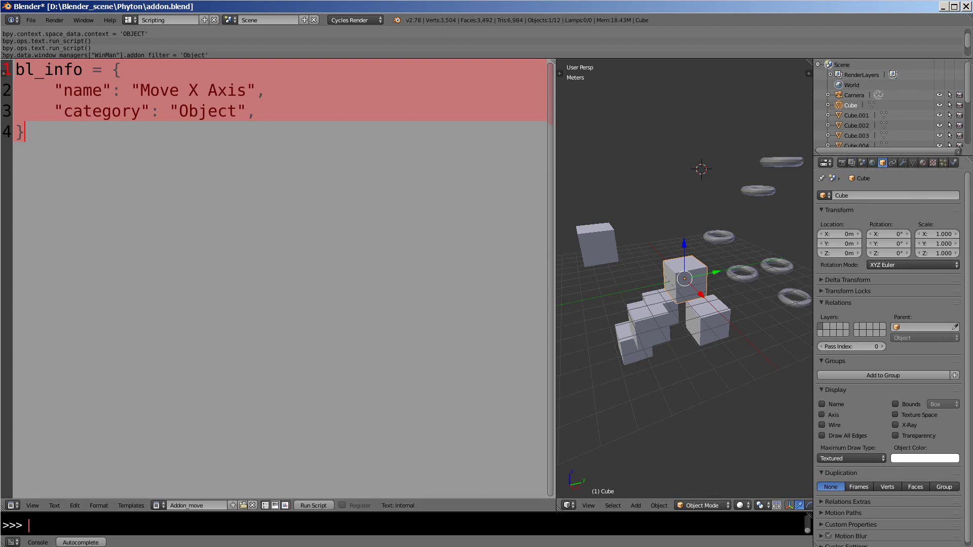
pyautogui.hotkey('ctrl', 'alt', 'u')
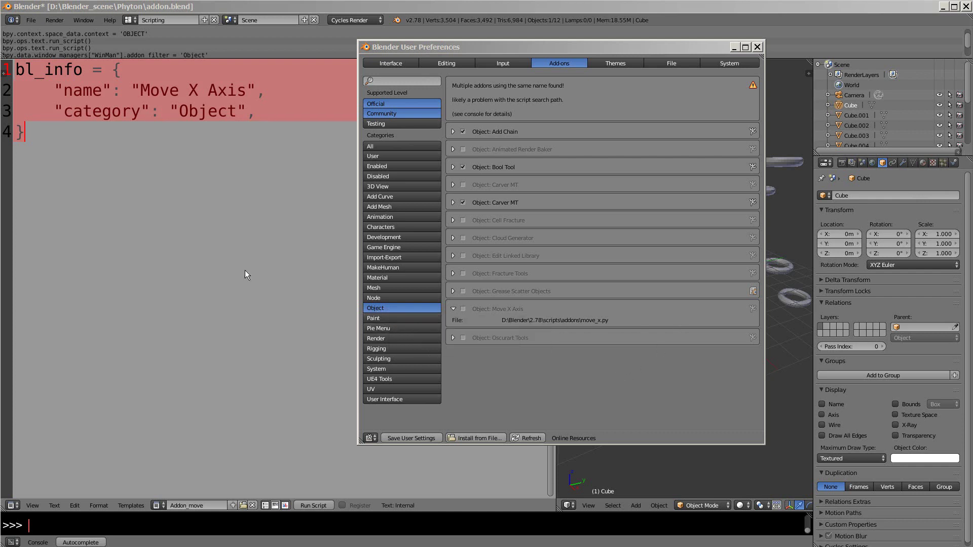
# Step: Add an import bpy line on line 6, just below the bl_info block
pyautogui.click(47, 107)
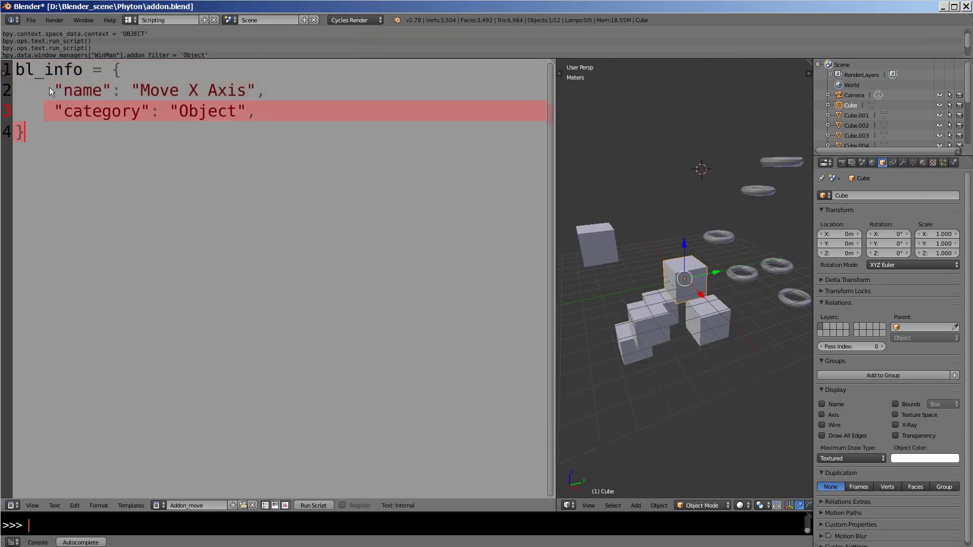
pyautogui.moveTo(53, 88); pyautogui.dragTo(264, 90)
pyautogui.hotkey('ctrl', 'alt', 'u')
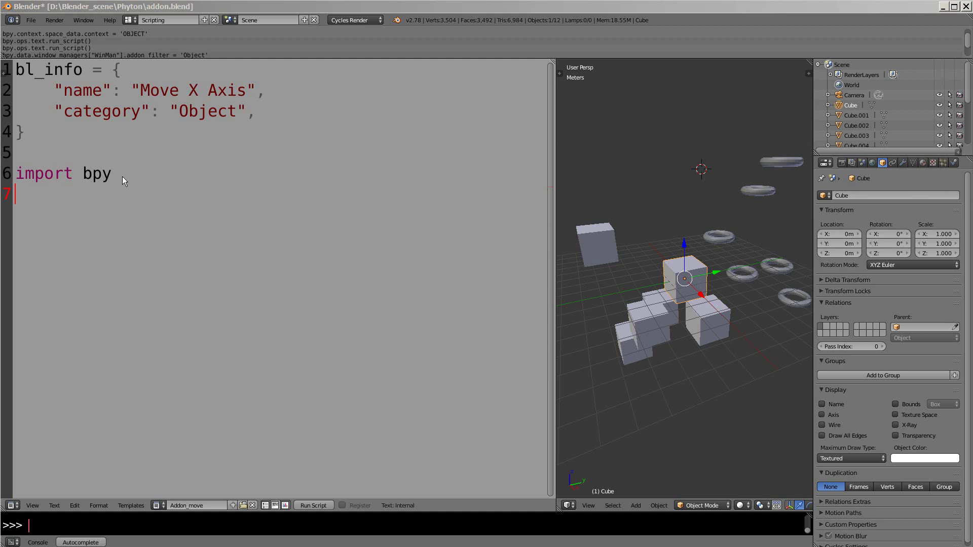
# Step: Define ObjectMoveX(bpy.types.Operator) with docstring, bl_idname 'object.move_x', bl_label 'Move X by One', REGISTER/UNDO options
pyautogui.click(123, 177)
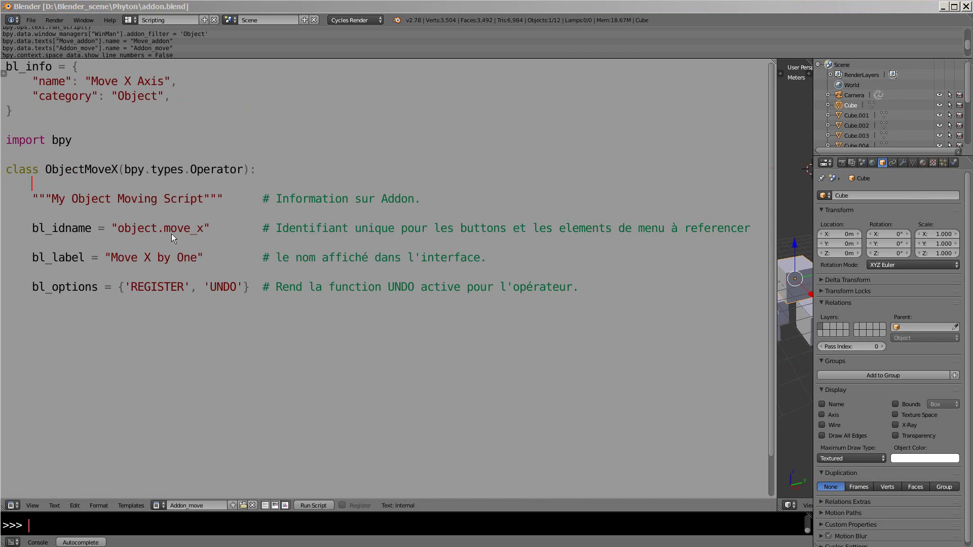
pyautogui.moveTo(5, 172); pyautogui.dragTo(28, 171)
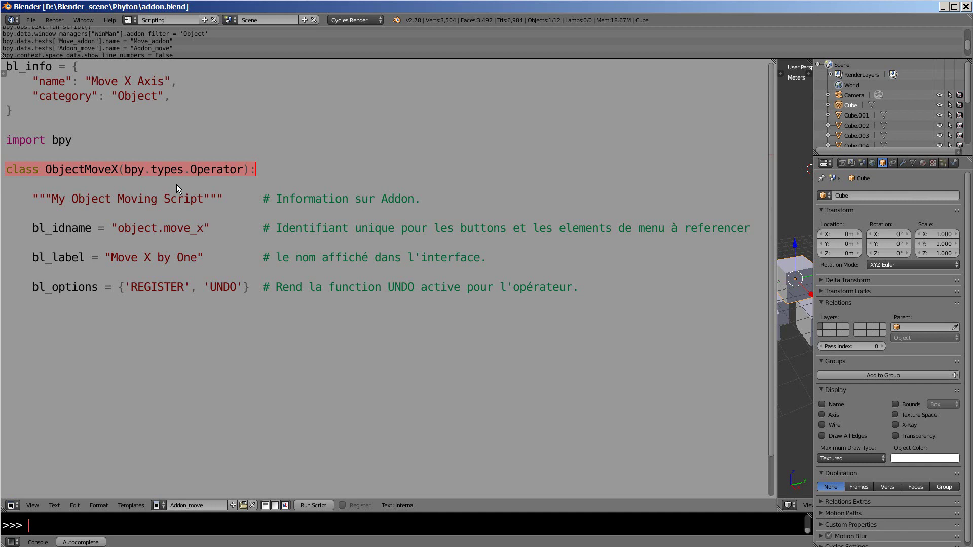
pyautogui.click(192, 171)
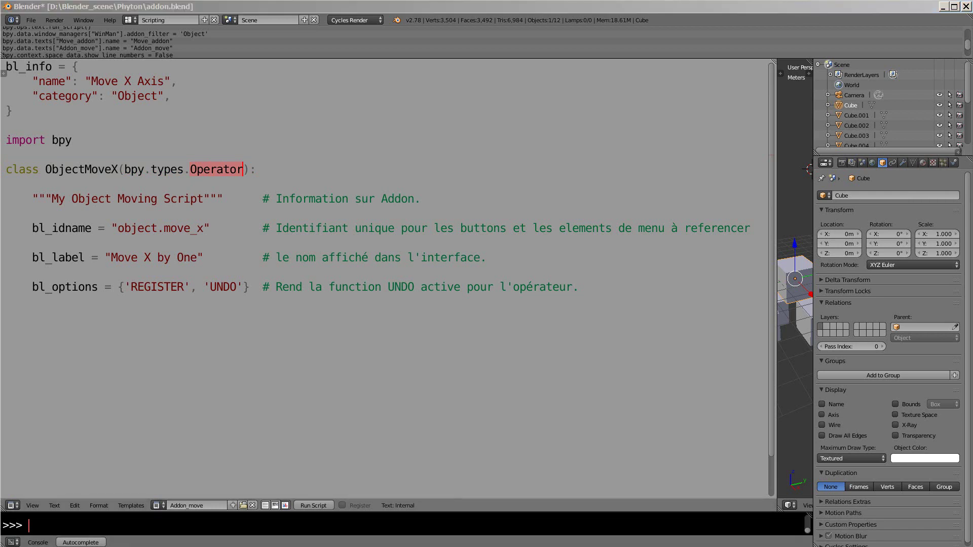
pyautogui.moveTo(46, 170); pyautogui.dragTo(256, 170)
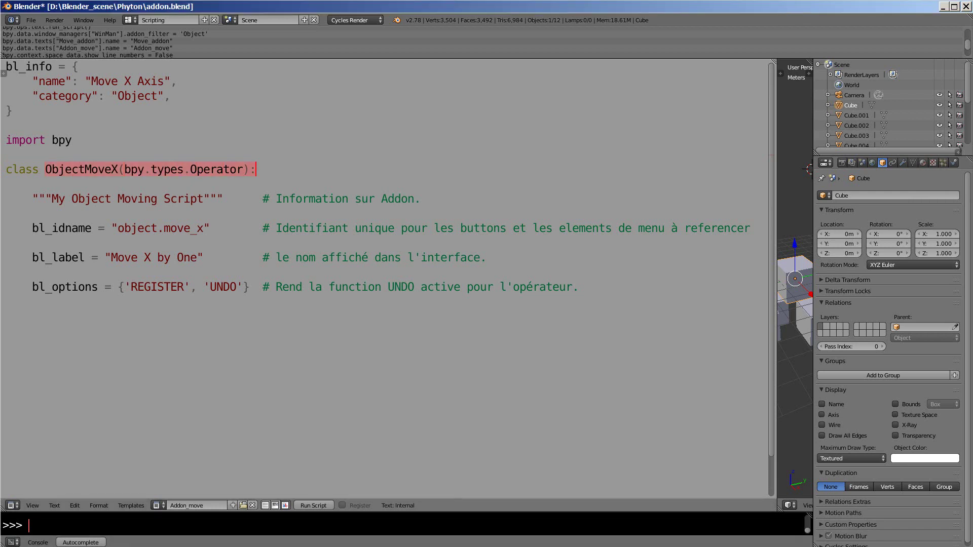
pyautogui.click(131, 505)
pyautogui.moveTo(152, 493)
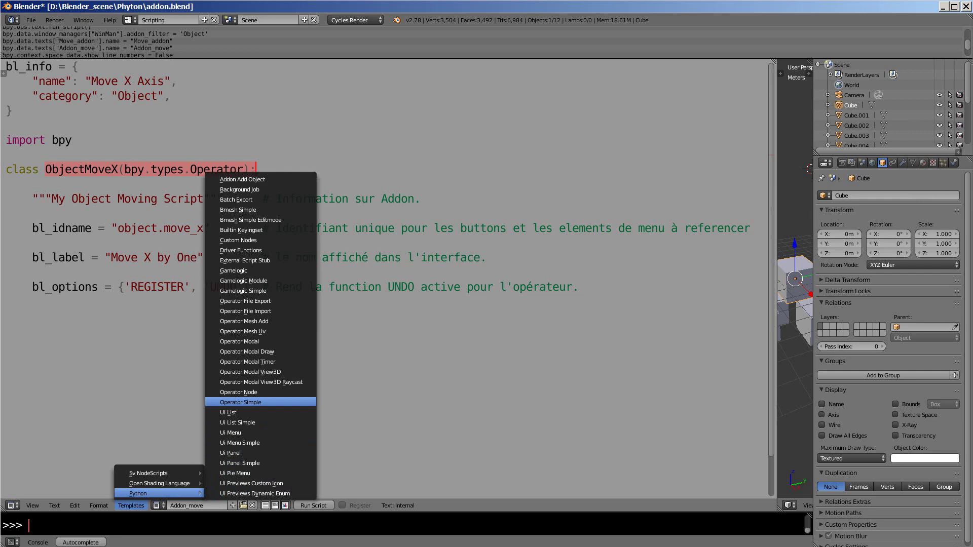
# Step: Load the Operator Simple template and review its class line and Tooltip docstring
pyautogui.click(241, 402)
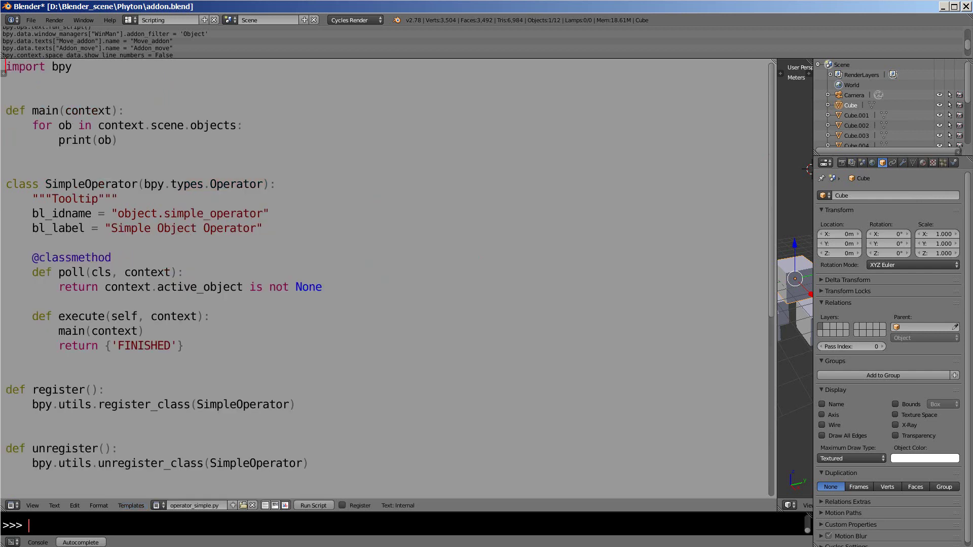
pyautogui.moveTo(6, 184)
pyautogui.mouseDown()
pyautogui.moveTo(118, 199)
pyautogui.moveTo(275, 184)
pyautogui.mouseUp()
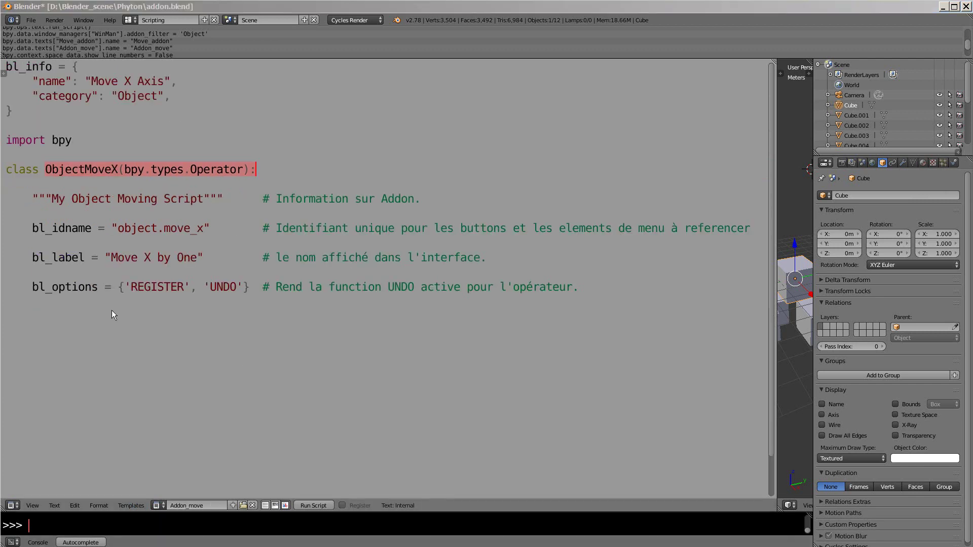
pyautogui.moveTo(23, 197); pyautogui.dragTo(44, 200)
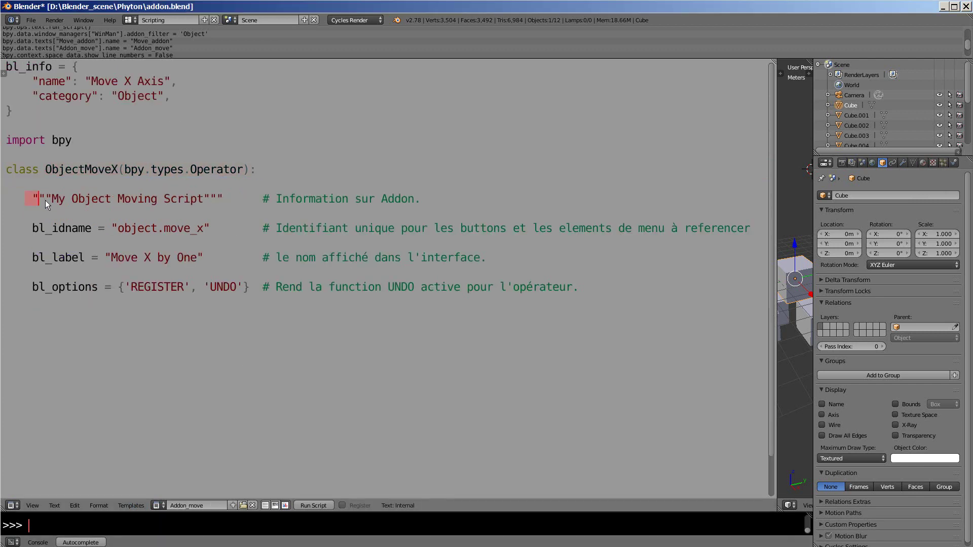
pyautogui.moveTo(149, 205)
pyautogui.mouseDown()
pyautogui.moveTo(259, 208)
pyautogui.moveTo(418, 187)
pyautogui.moveTo(458, 201)
pyautogui.mouseUp()
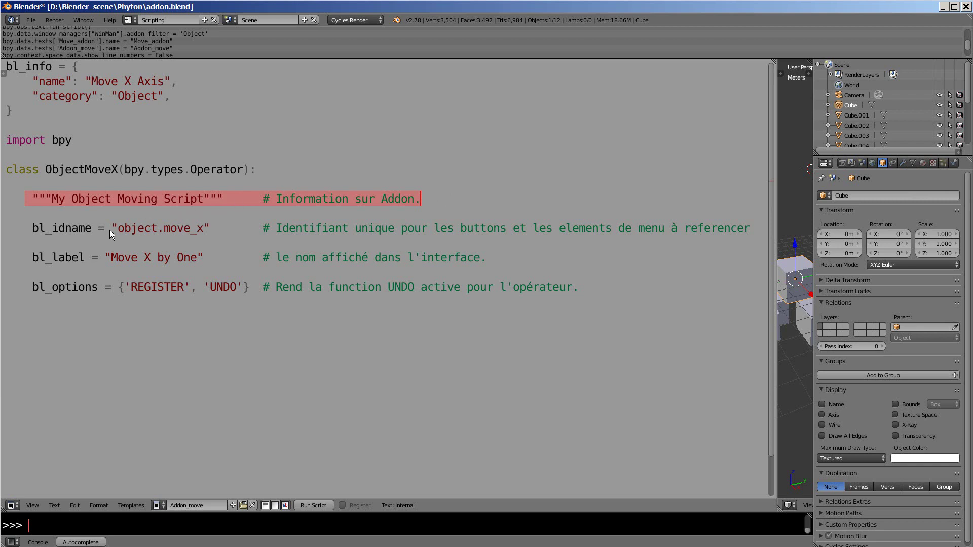
# Step: Go through the bl_idname, bl_label and bl_options lines beside the cubes-and-tori 3D scene
pyautogui.moveTo(20, 228); pyautogui.dragTo(60, 229)
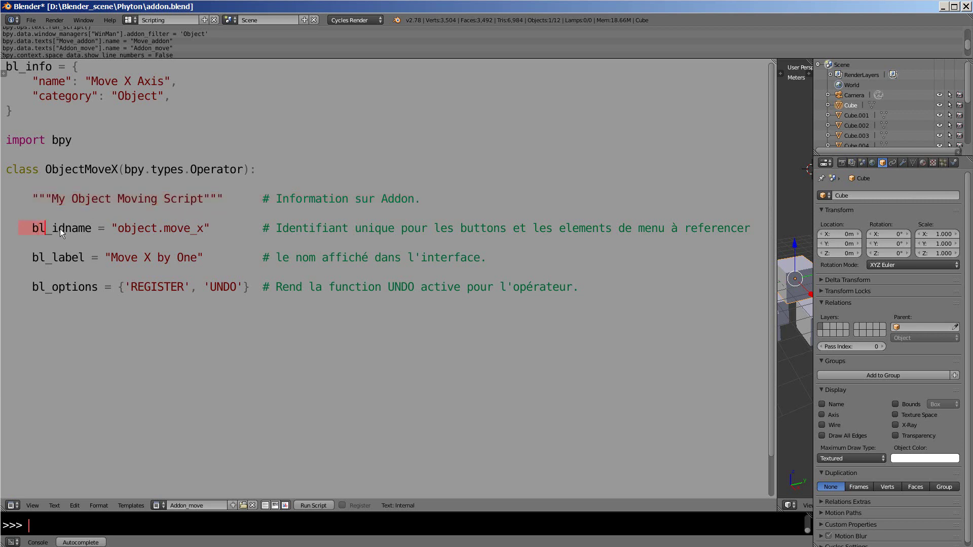
pyautogui.moveTo(151, 233); pyautogui.dragTo(257, 229)
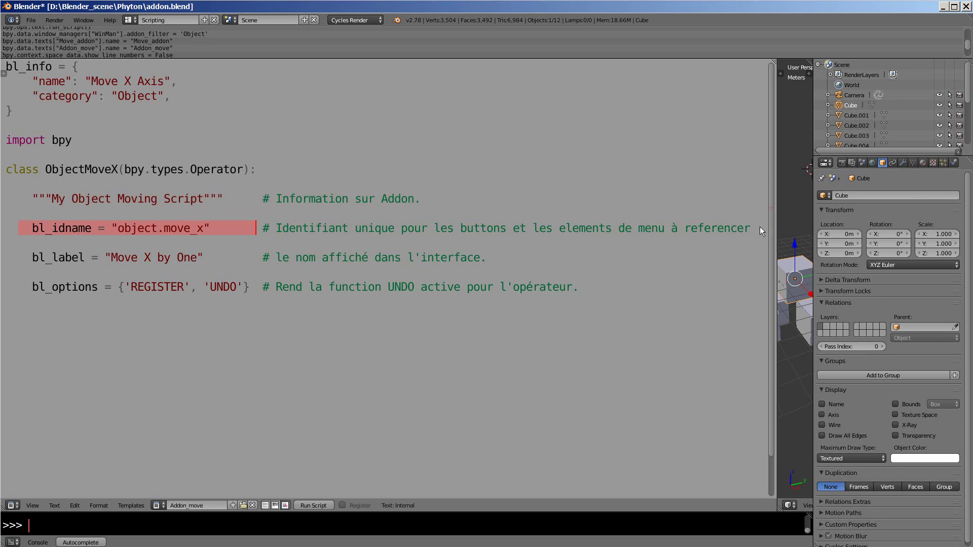
pyautogui.click(22, 255)
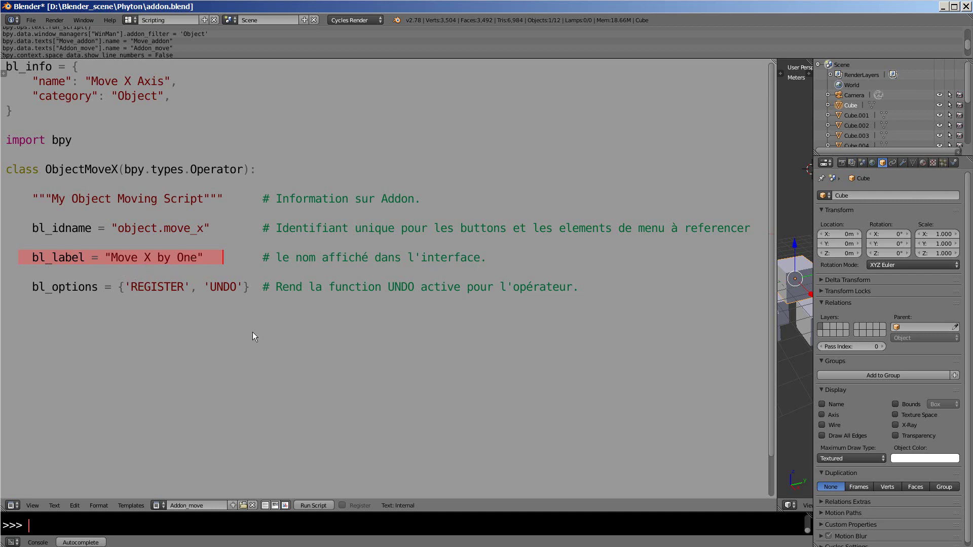
pyautogui.click(678, 401)
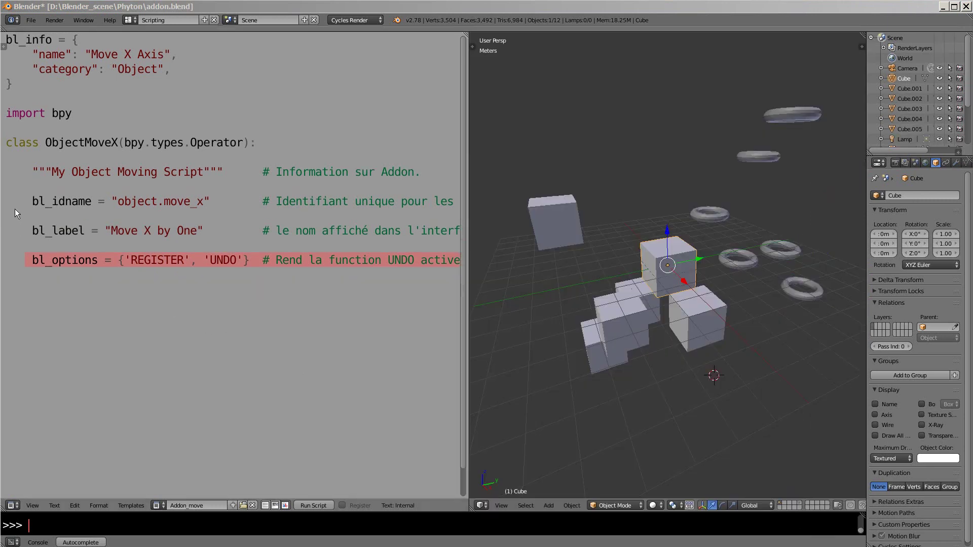
# Step: Run 'Move X by One' from the Space operator search, then undo the shift
pyautogui.moveTo(23, 203); pyautogui.dragTo(235, 236)
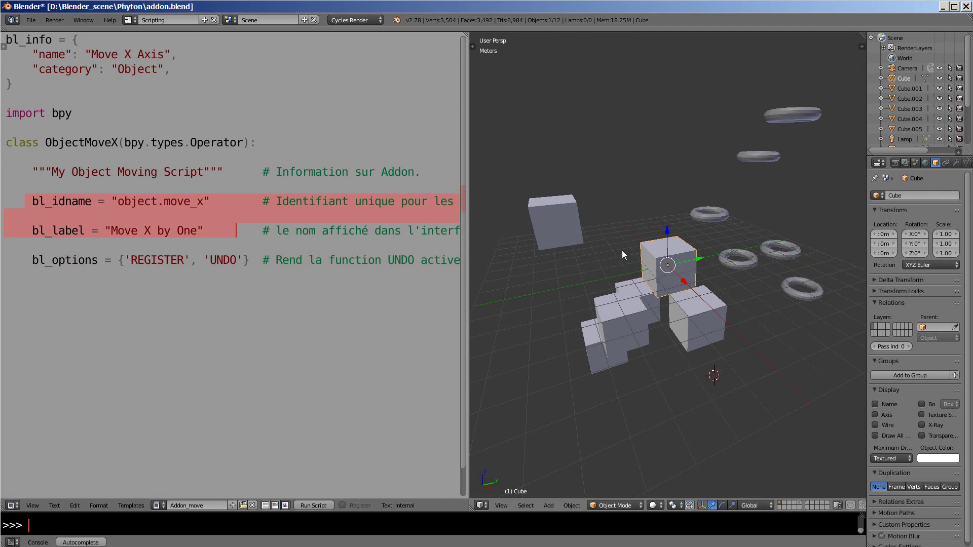
pyautogui.press('space')
pyautogui.write('Move X by One')
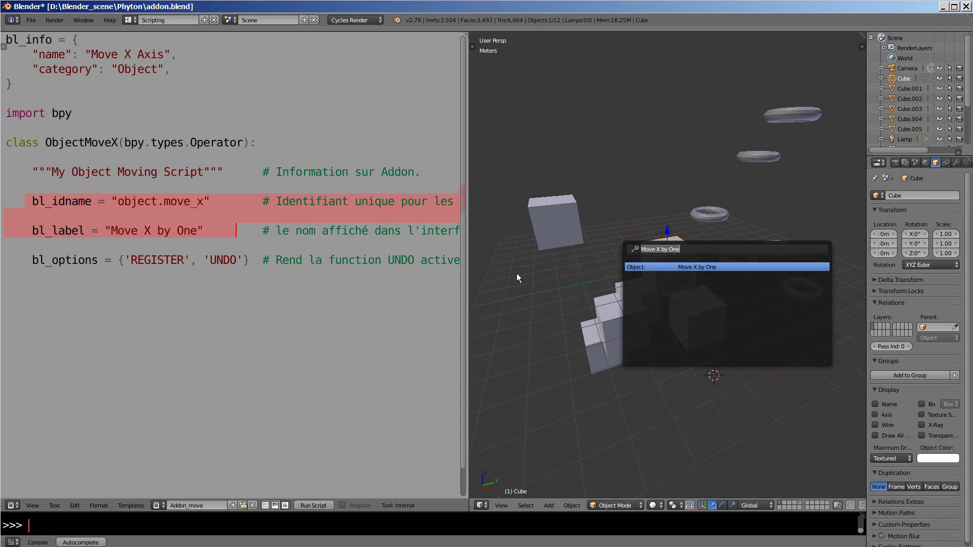
pyautogui.click(666, 268)
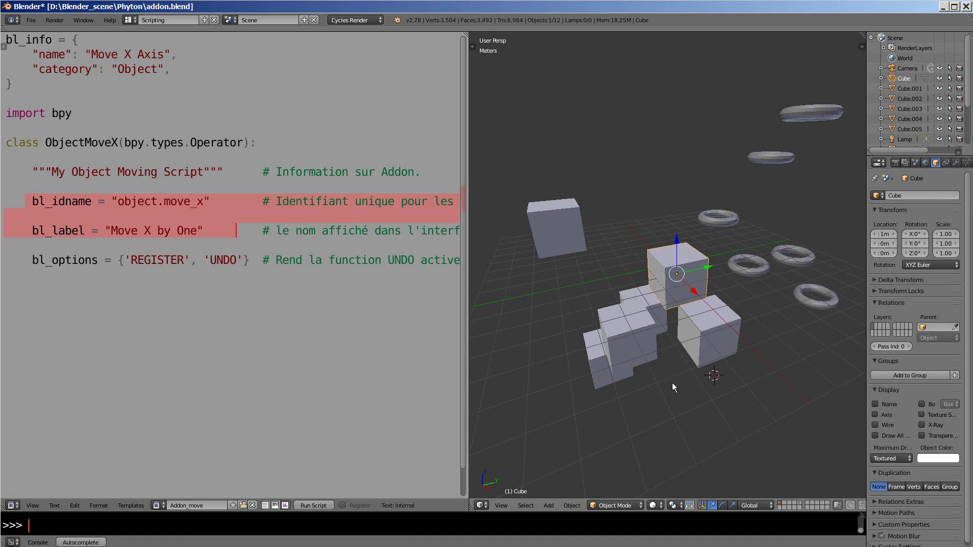
pyautogui.hotkey('ctrl', 'z')
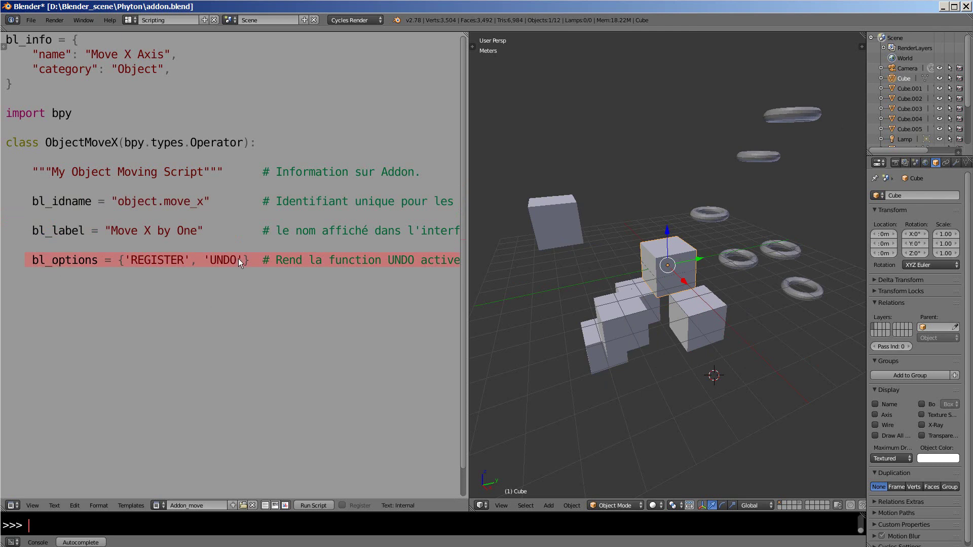
# Step: Run Move X by One again from the Search menu so the Cube's Location X reads 1m
pyautogui.click(647, 180)
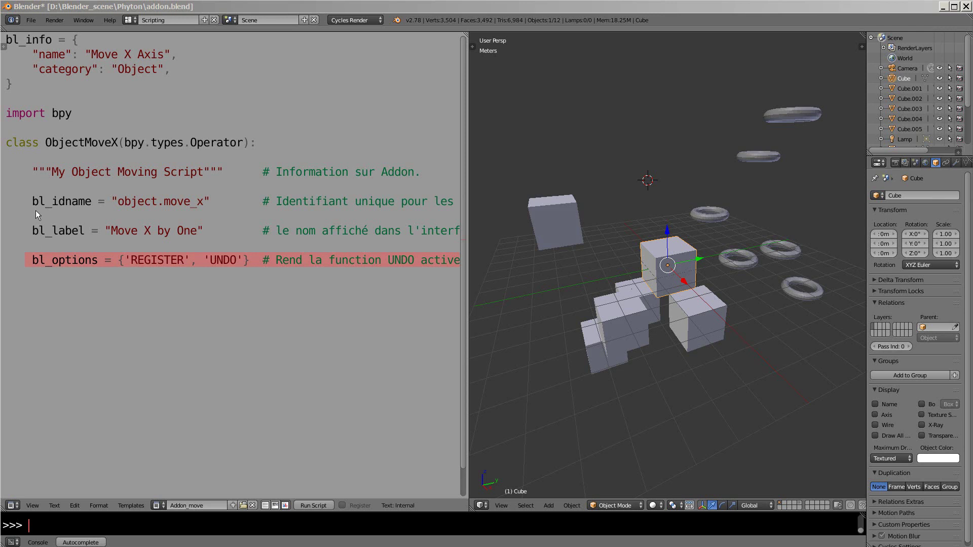
pyautogui.click(24, 173)
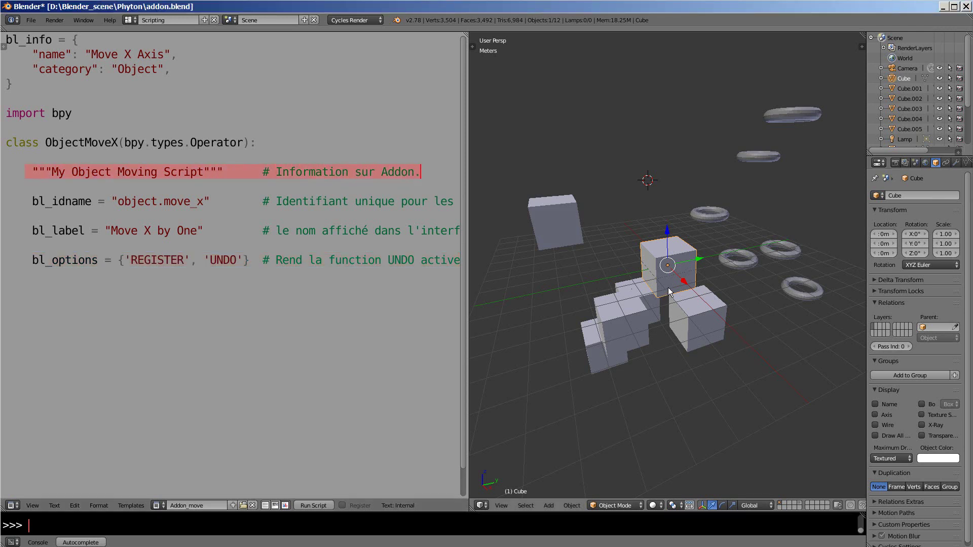
pyautogui.press('space')
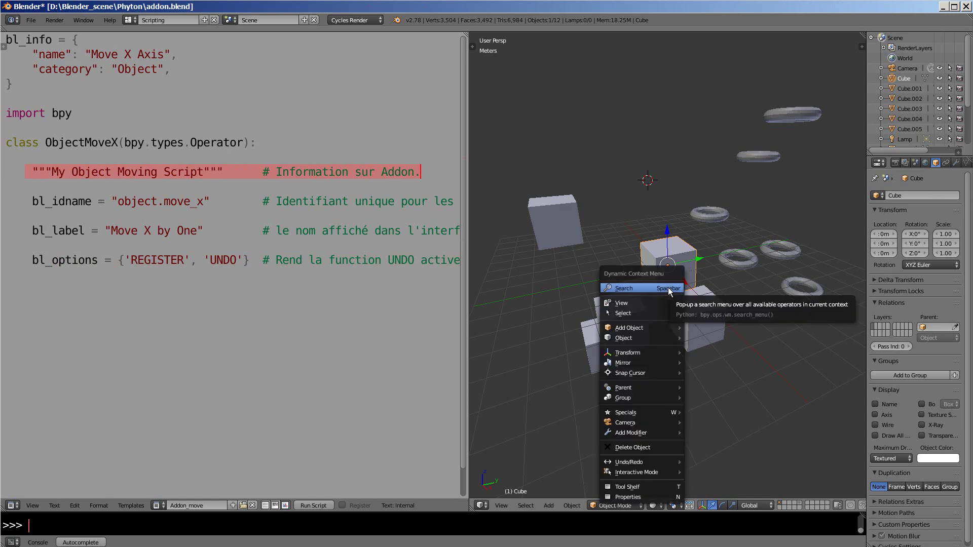
pyautogui.click(668, 287)
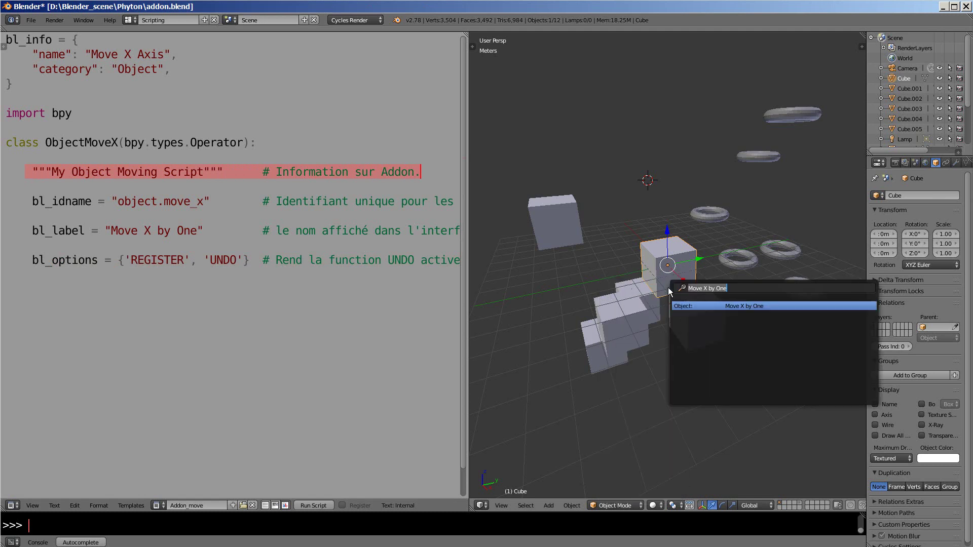
pyautogui.click(720, 306)
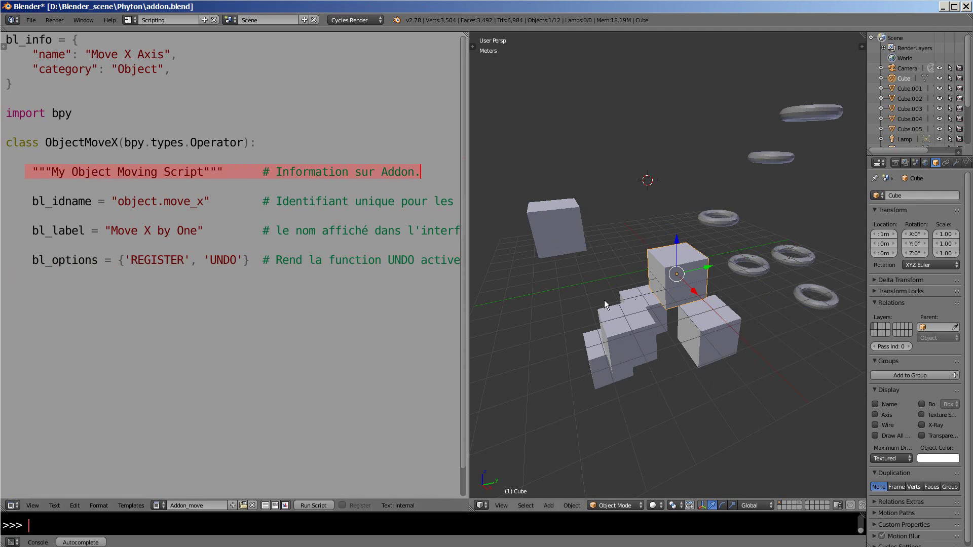
pyautogui.click(628, 270)
# Step: Write execute() adding 1.0 to every scene object's location.x, return {'FINISHED'}, and paste register()/unregister()
pyautogui.scroll(-1, 628, 272)
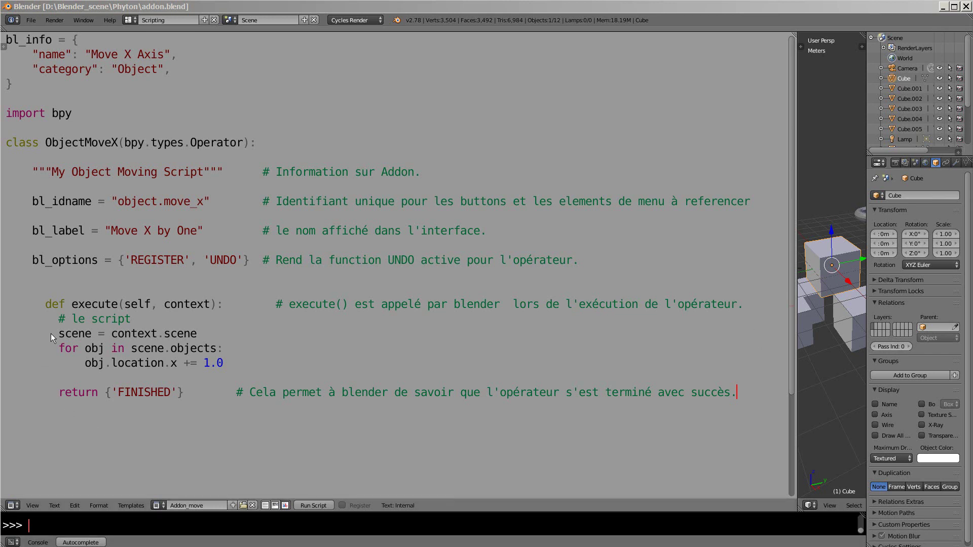
pyautogui.moveTo(51, 334); pyautogui.dragTo(247, 362)
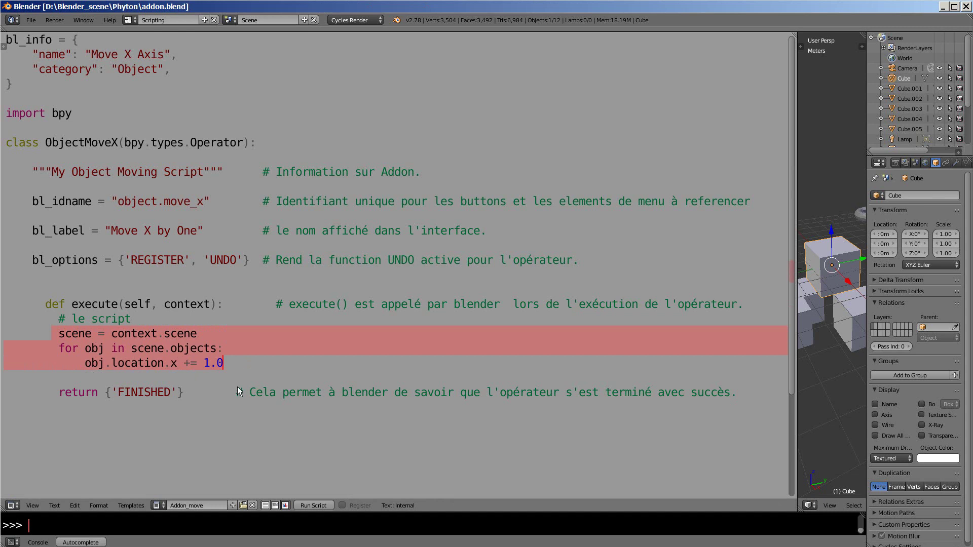
pyautogui.click(59, 393)
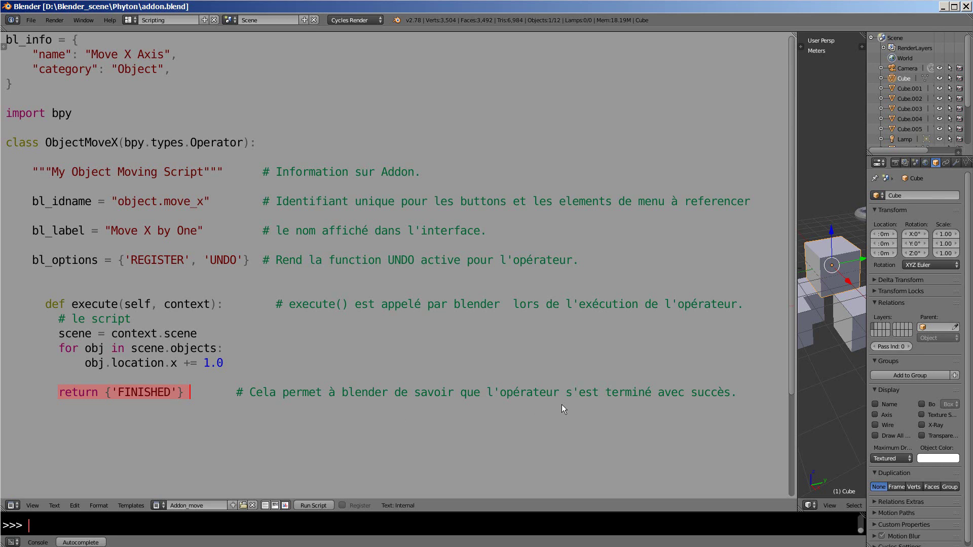
pyautogui.click(770, 394)
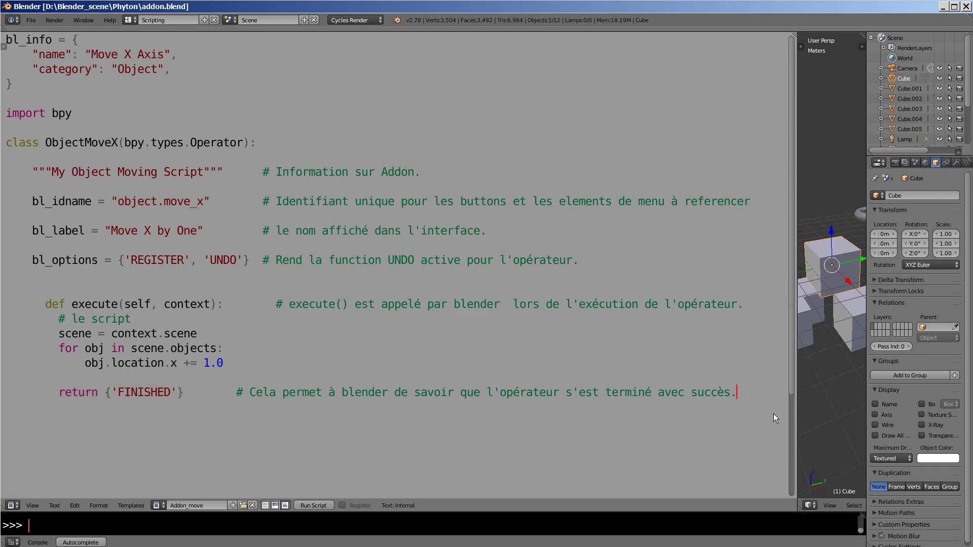
pyautogui.write('def register():         bpy.utils.register_class(ObjectMoveX)       def unregister():         bpy.utils.unregister_class(ObjectMoveX)')
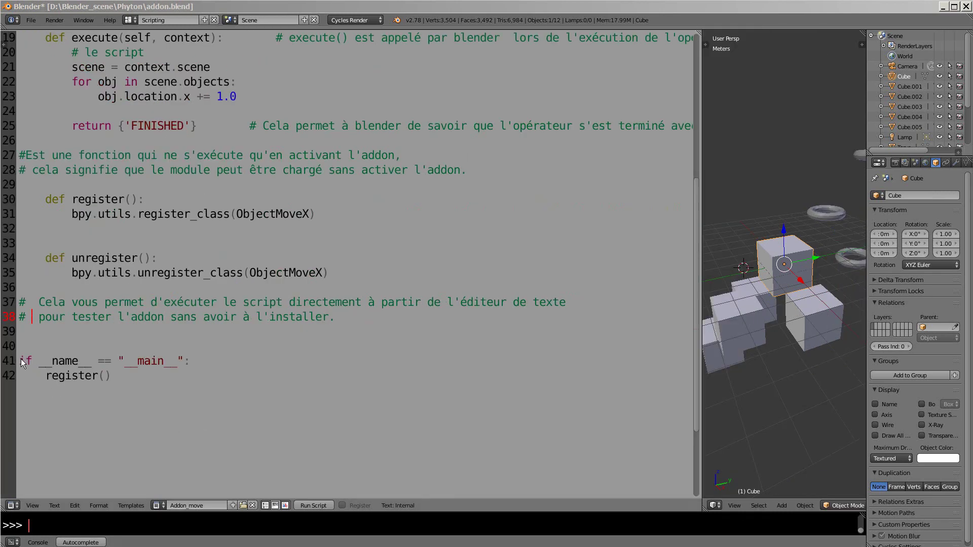
# Step: Add an unindented 'if __name__ == "__main__": register()' block at module level
pyautogui.moveTo(20, 360); pyautogui.dragTo(189, 370)
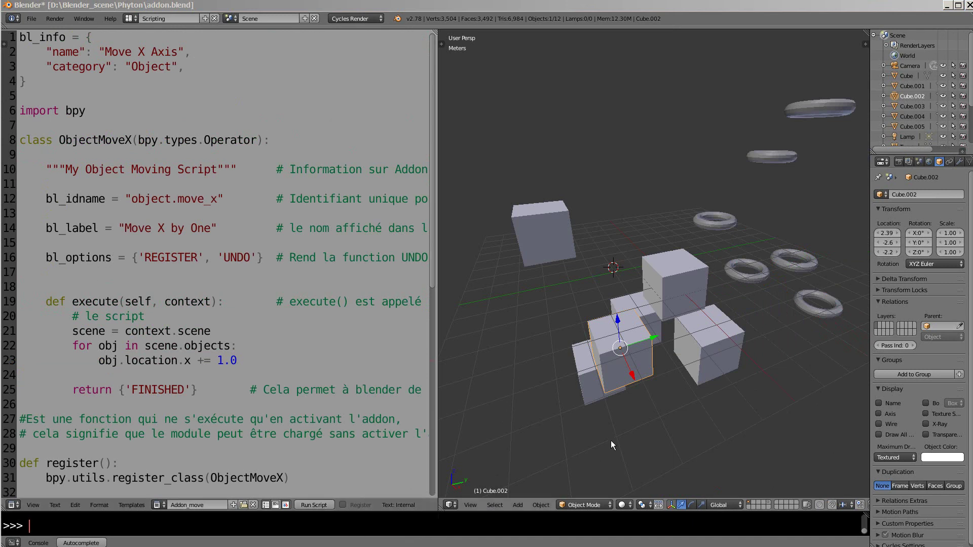
# Step: Select the Cube, run Move X by One from Search, then undo it with Ctrl+Z
pyautogui.rightClick(678, 282)
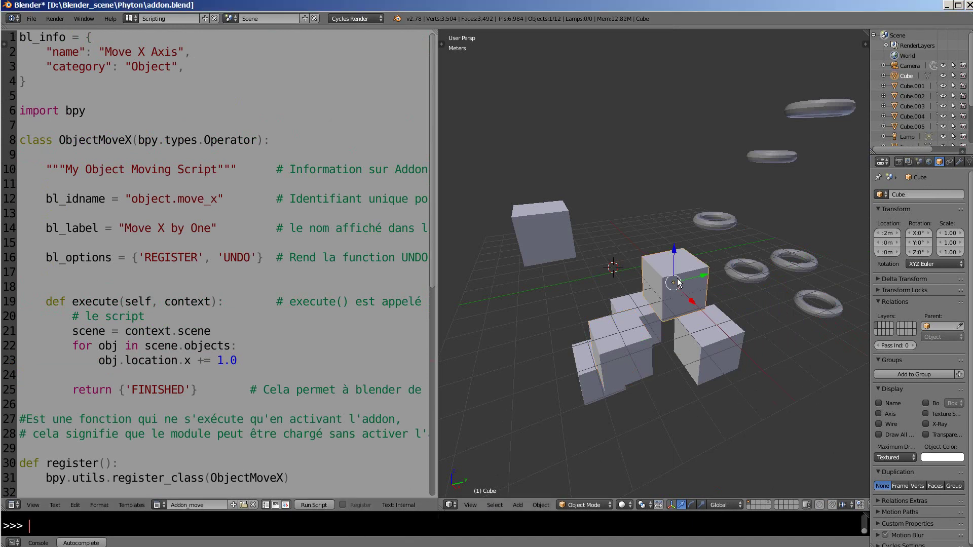
pyautogui.press('space')
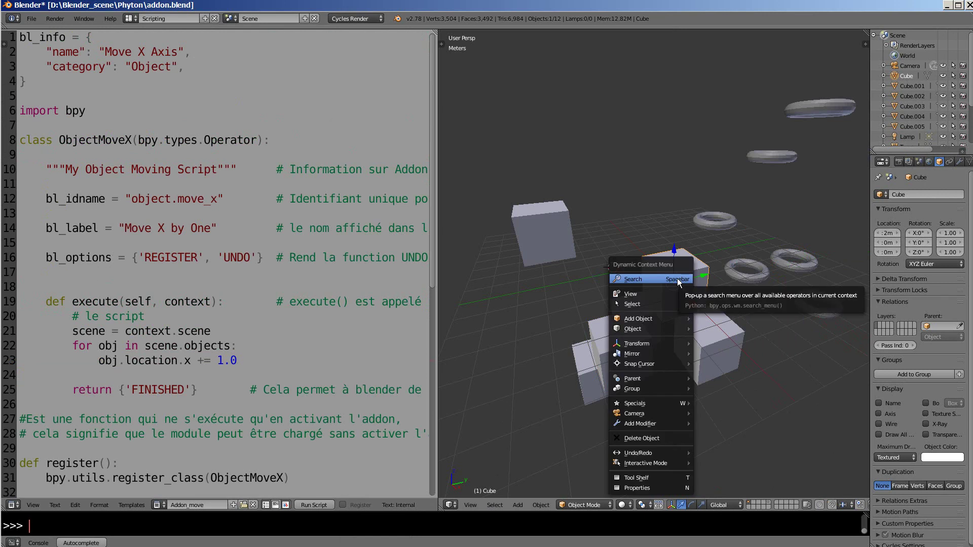
pyautogui.click(656, 277)
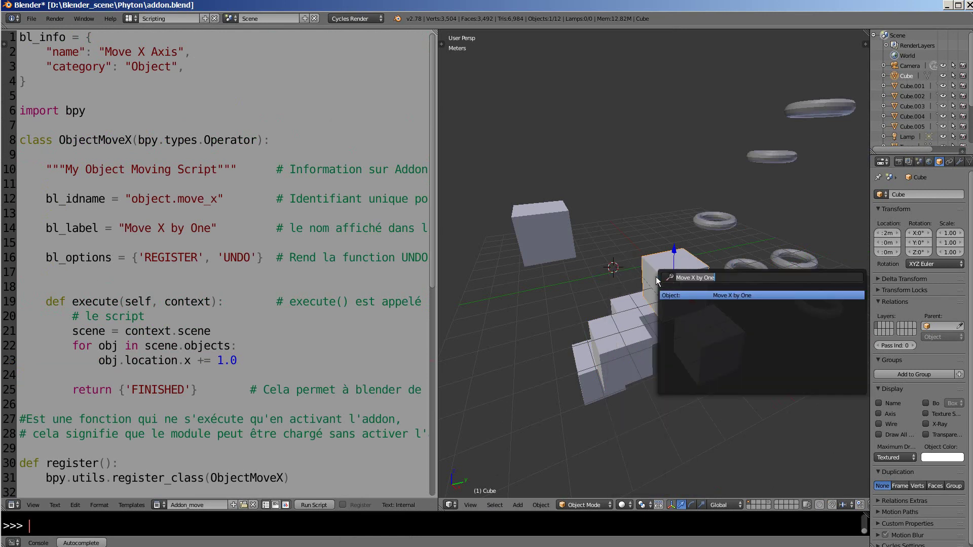
pyautogui.click(723, 278)
pyautogui.press('BackSpace')
pyautogui.press('BackSpace')
pyautogui.click(745, 296)
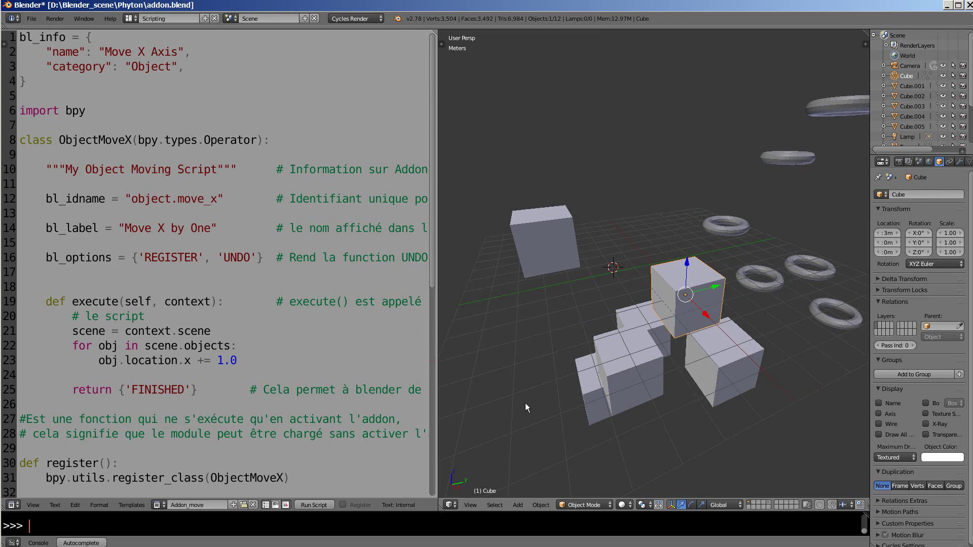
pyautogui.hotkey('ctrl', 'z')
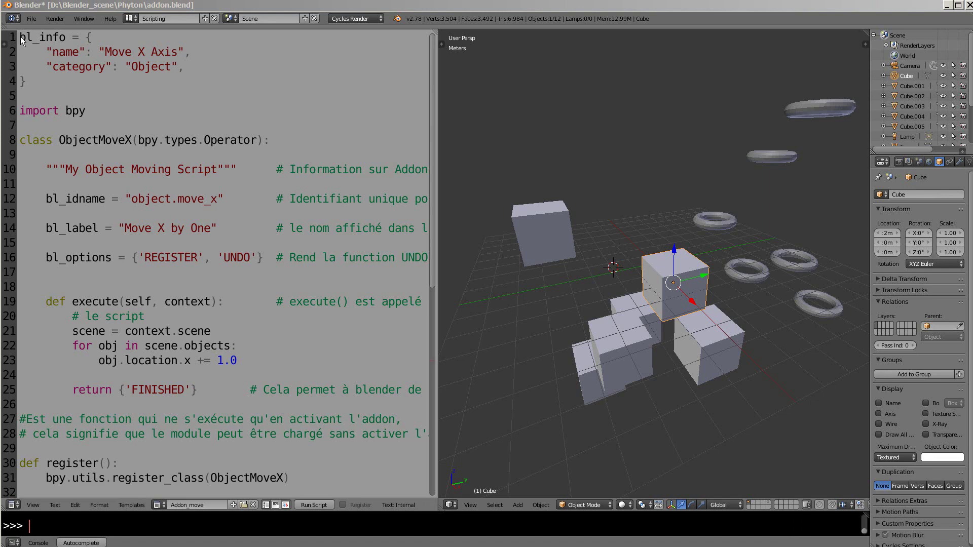
# Step: Select the entire add-on script and switch to the D:\Blender\2.78\scripts\addons Explorer window
pyautogui.moveTo(20, 36); pyautogui.dragTo(230, 69)
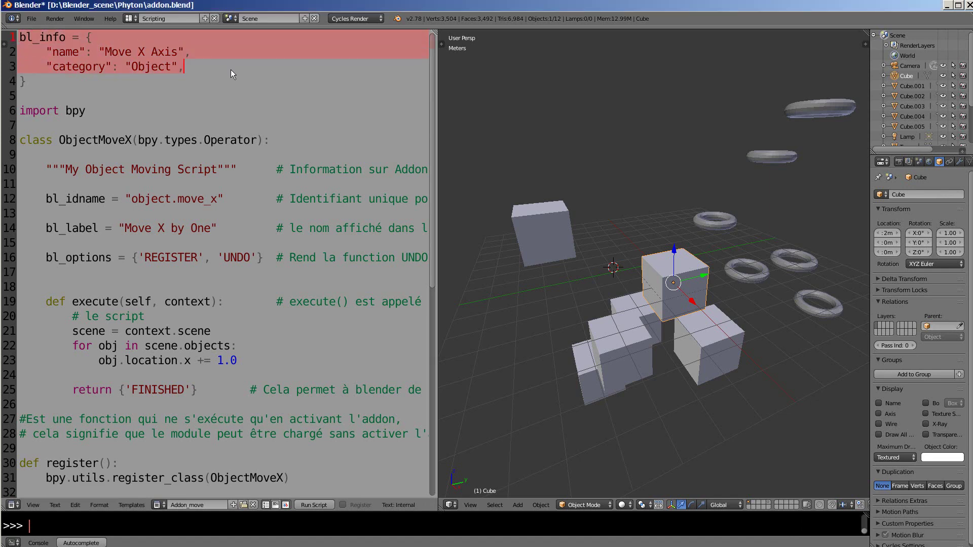
pyautogui.hotkey('ctrl', 'a')
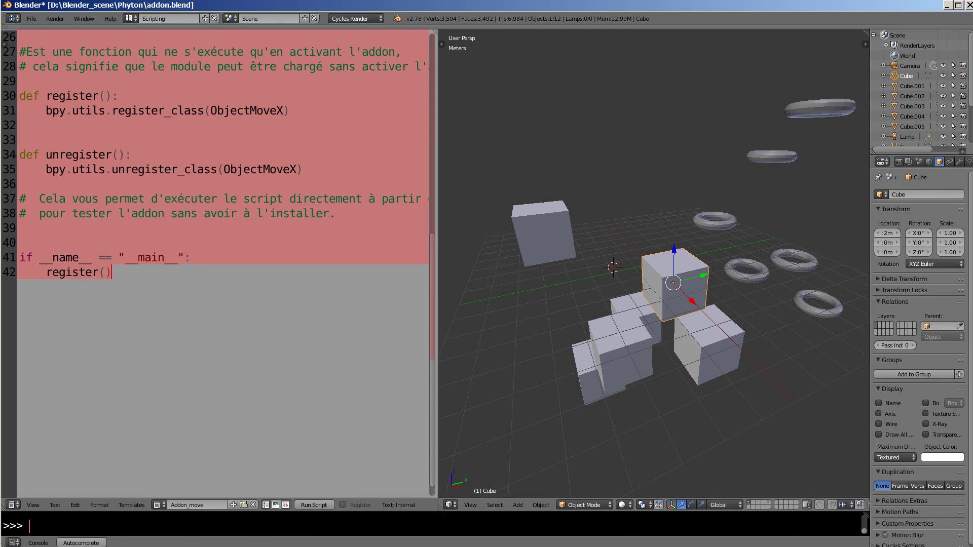
pyautogui.hotkey('alt', 'Tab')
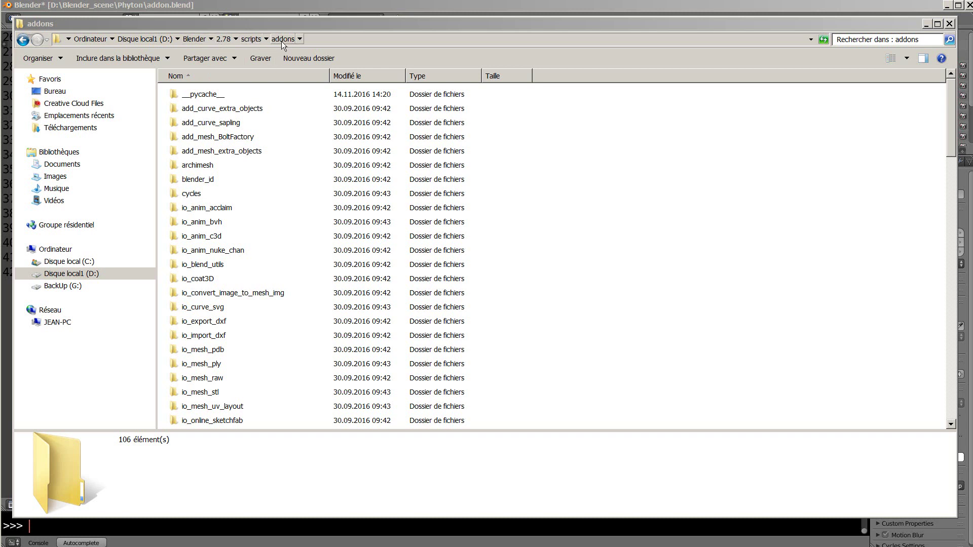
# Step: Save the script as move_X.py in the addons folder and enable Object: Move X Axis
pyautogui.moveTo(952, 96); pyautogui.dragTo(911, 309)
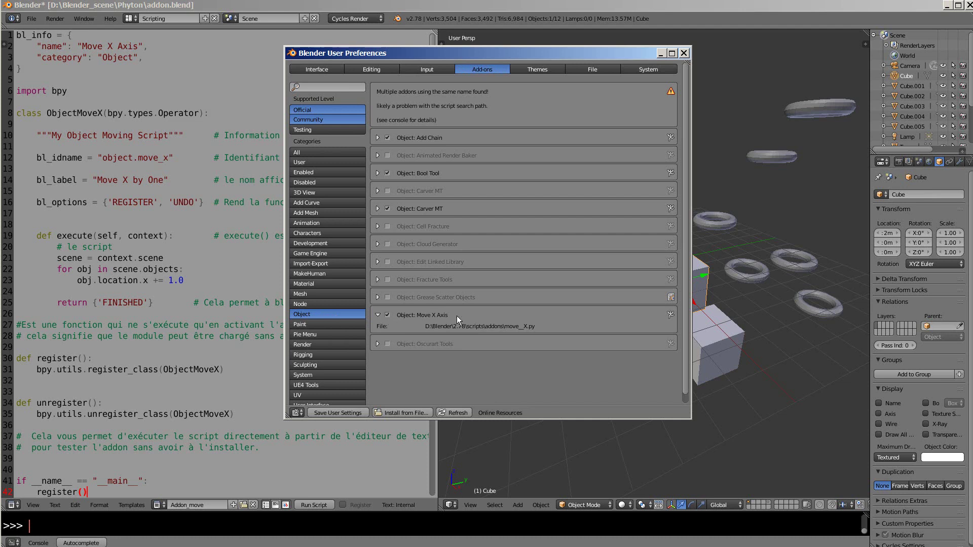
# Step: Save User Settings to keep Move X Axis enabled, then close User Preferences
pyautogui.click(348, 412)
pyautogui.hotkey('alt', 'F4')
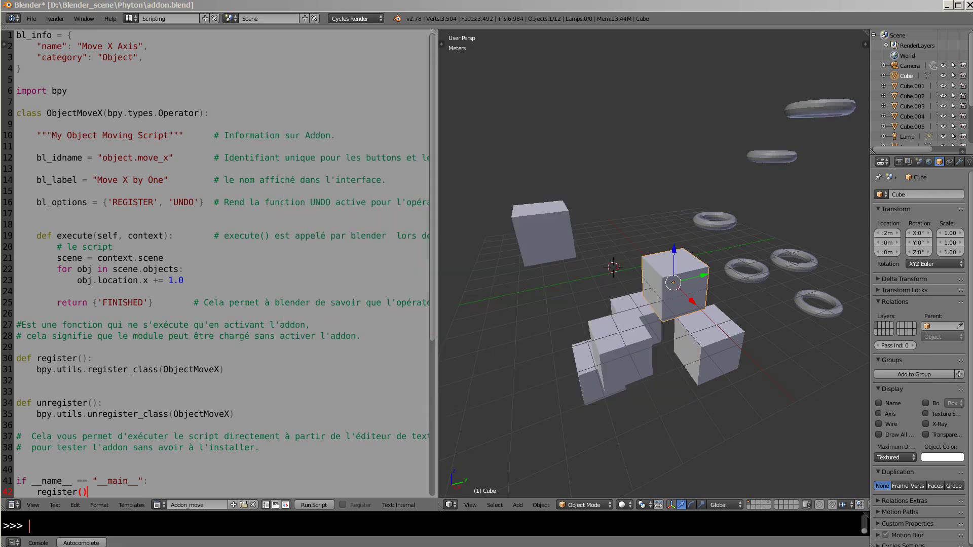